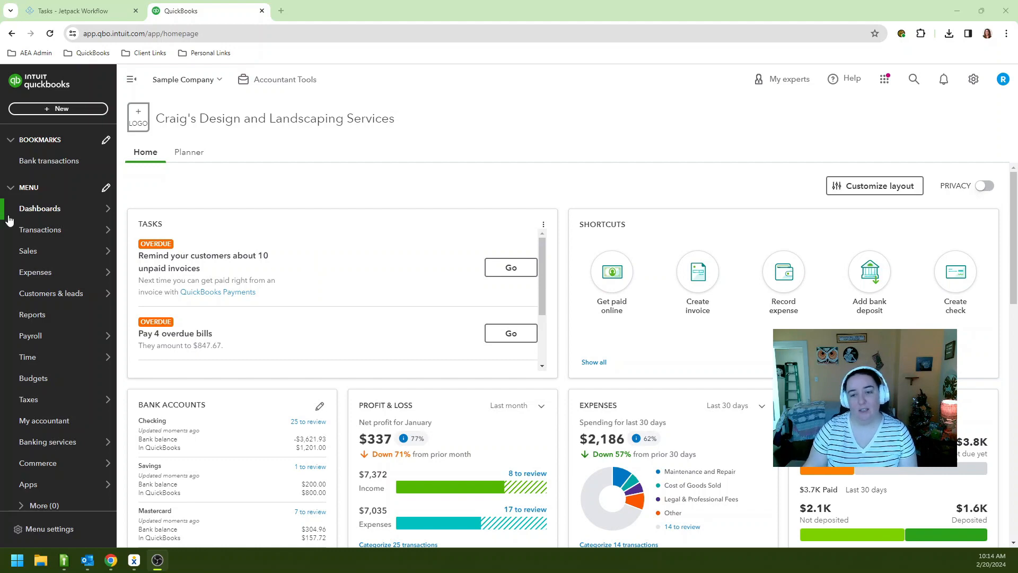
Open Account and settings at the Sales section
left_click(974, 79)
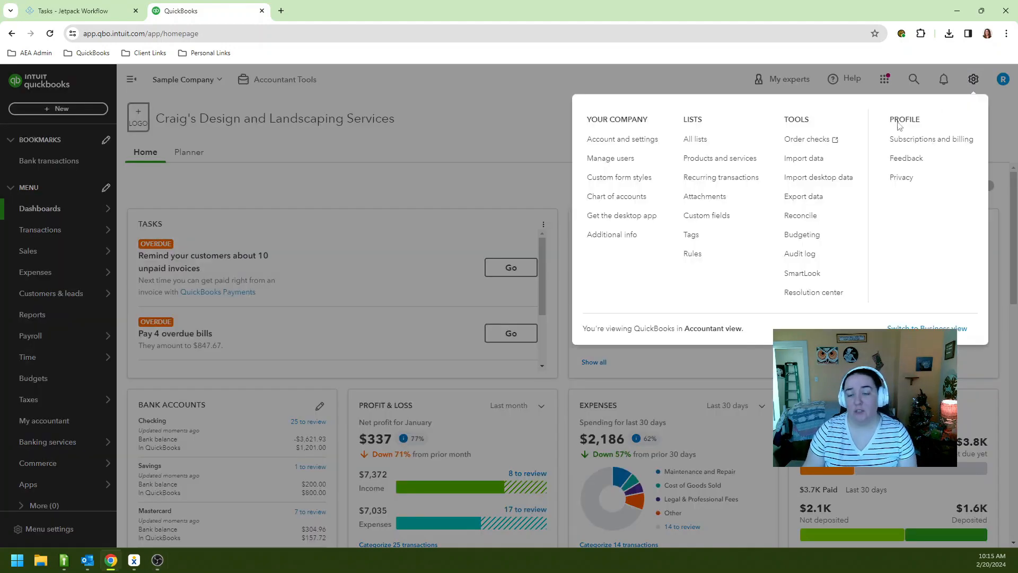
left_click(604, 141)
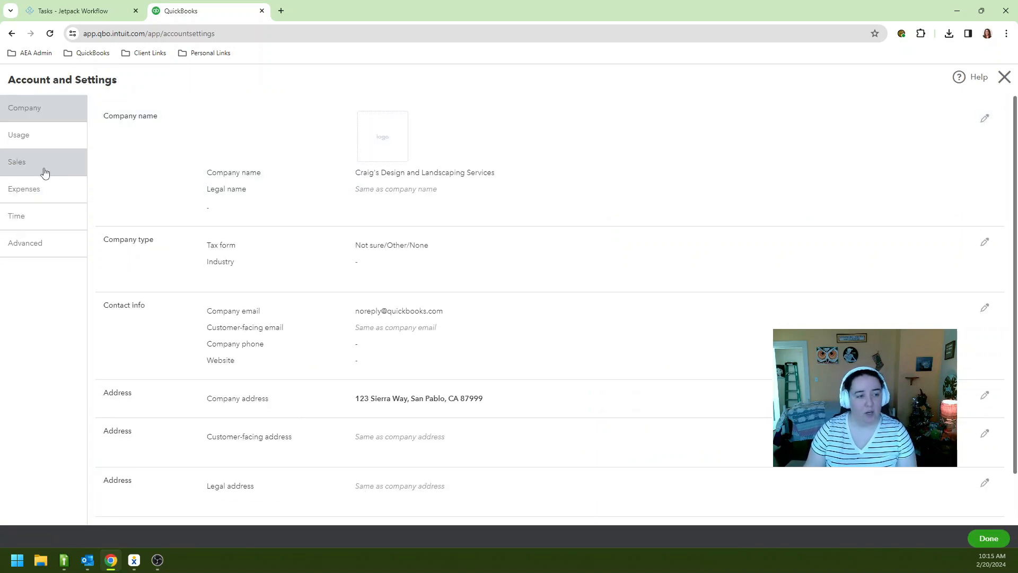
left_click(44, 172)
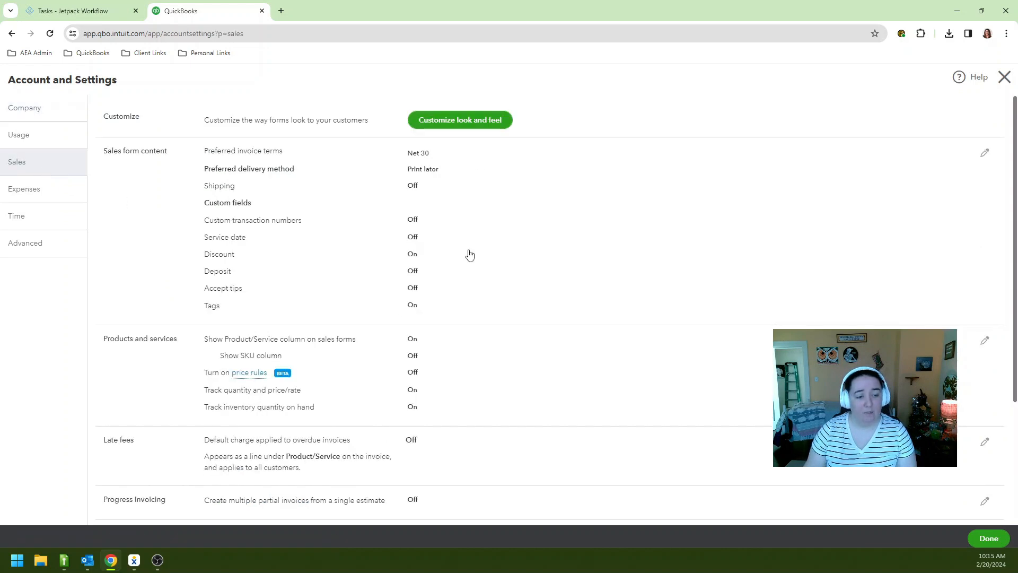
scroll(469, 255, "down", 3)
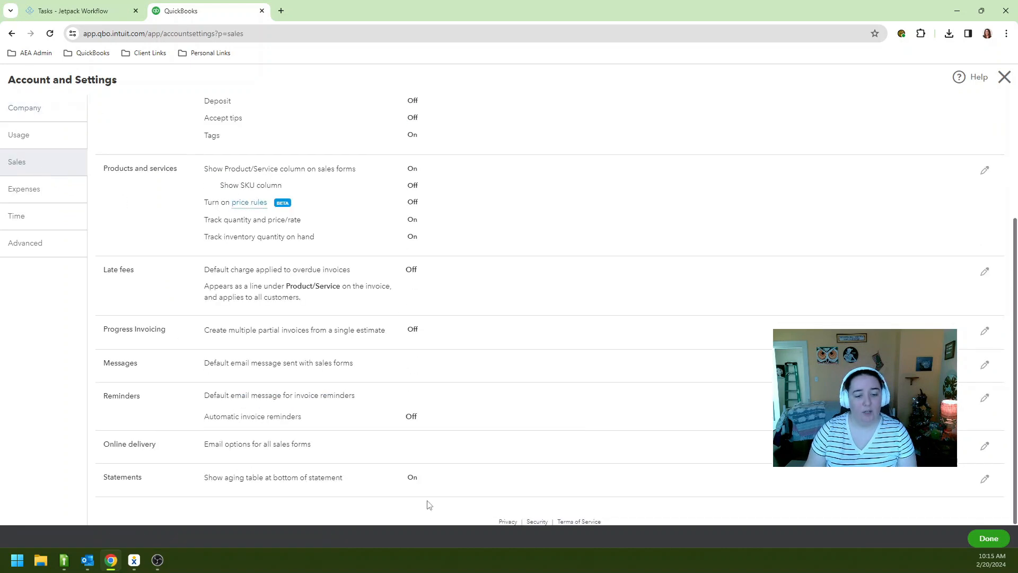
Switch Progress Invoicing On with the updated invoice template, save, and return to the dashboard
left_click(413, 336)
left_click(415, 335)
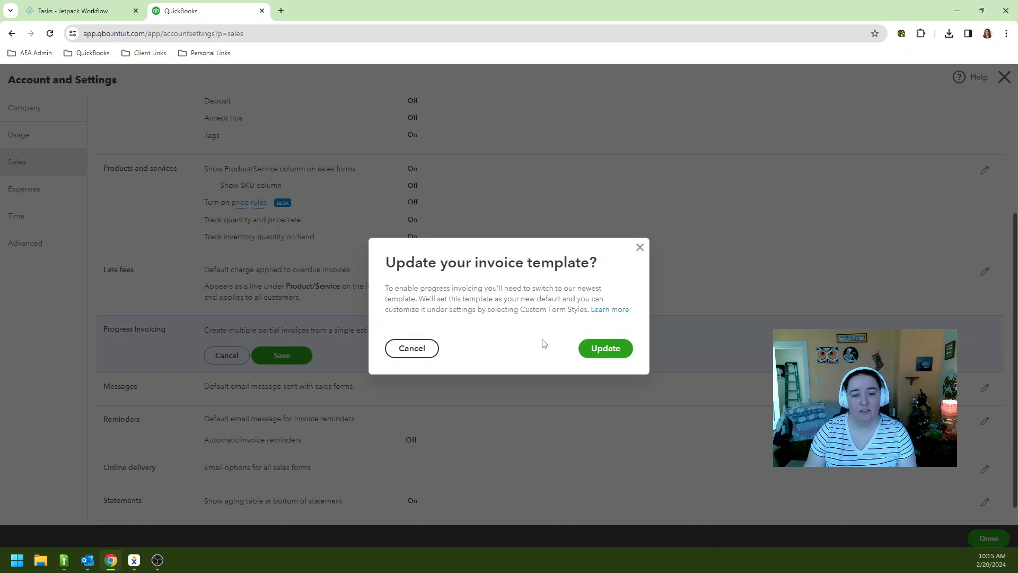
left_click(600, 349)
left_click(297, 356)
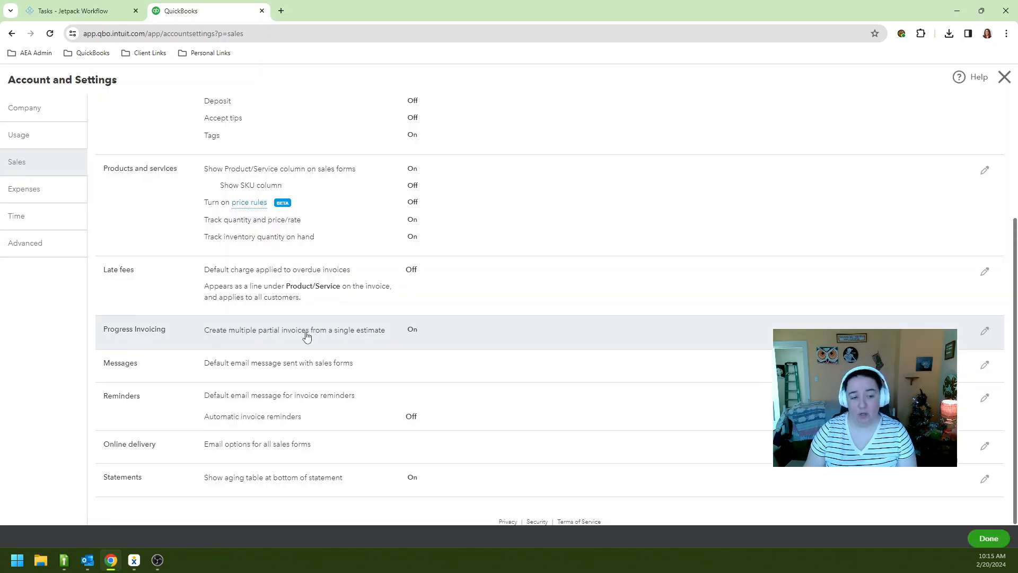
left_click(983, 545)
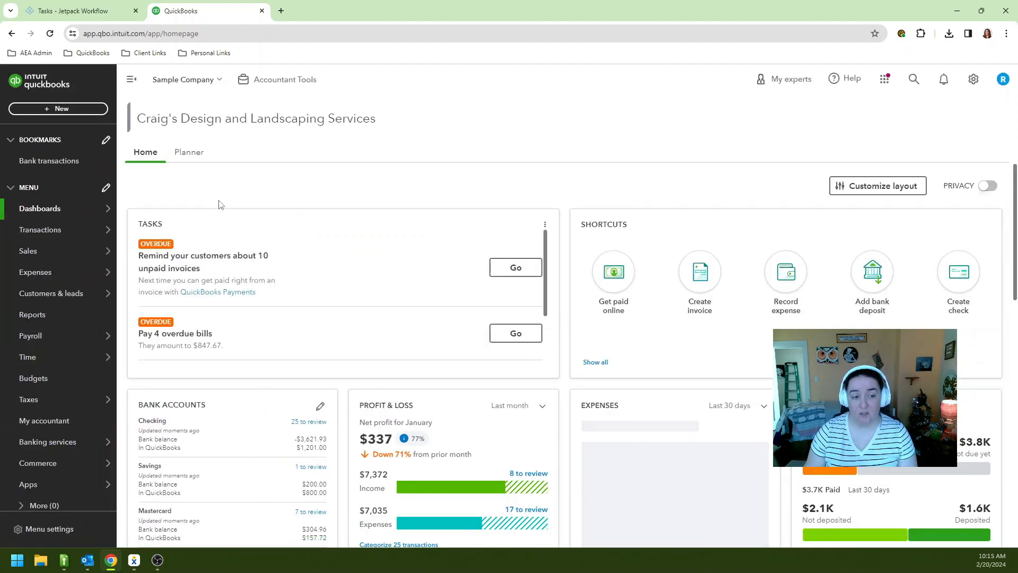
Start a new estimate with Trimming, Sprinkler Heads and 20 Rocks as the first lines
left_click(58, 108)
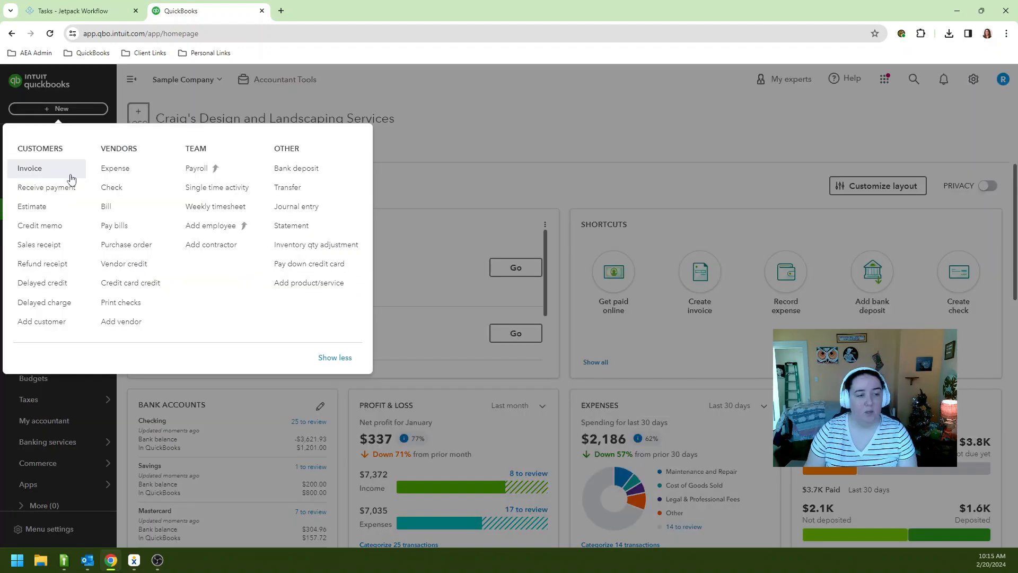
left_click(45, 210)
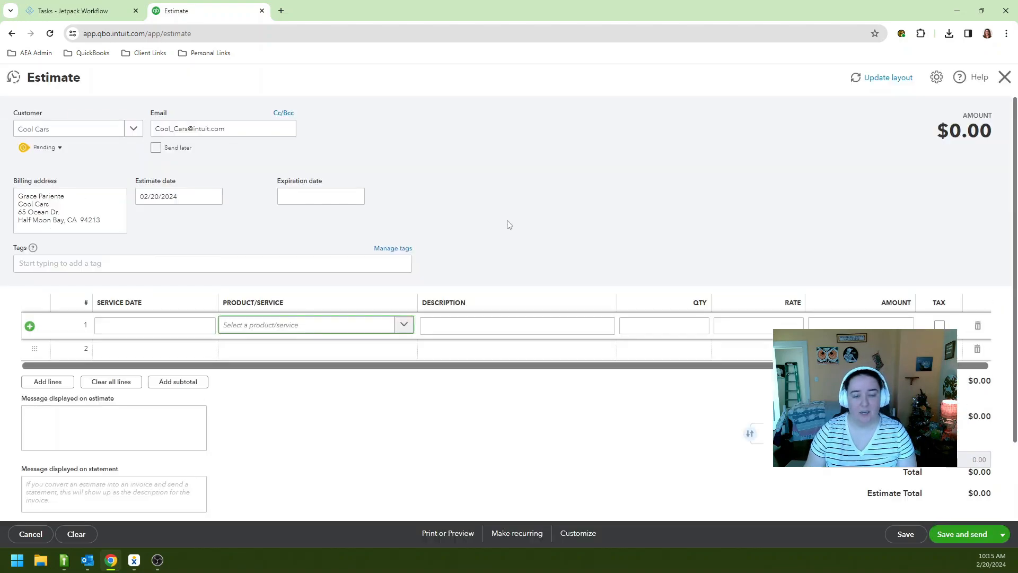
left_click(404, 324)
scroll(393, 422, "down", 5)
left_click(393, 422)
left_click(359, 359)
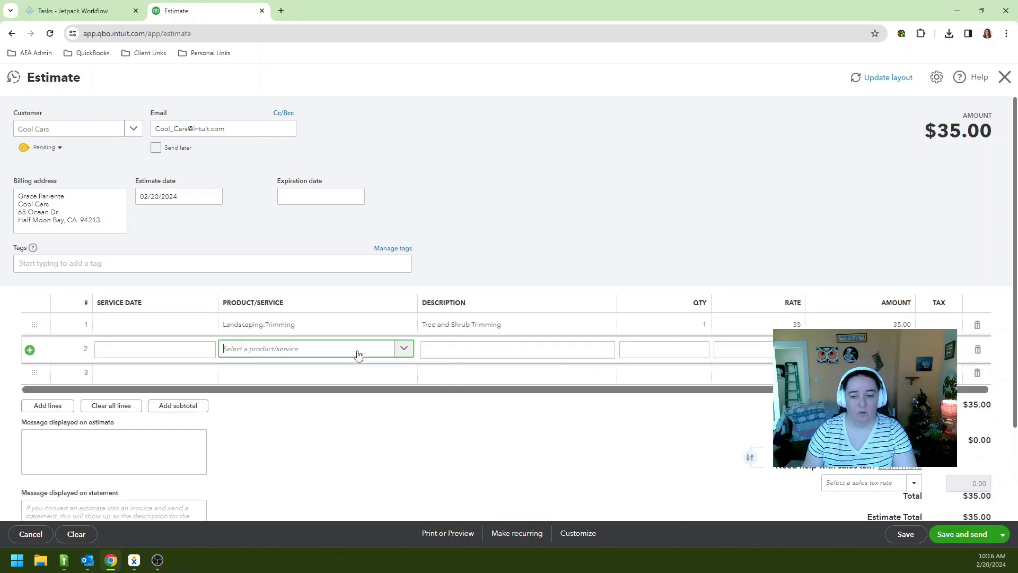
scroll(350, 405, "down", 10)
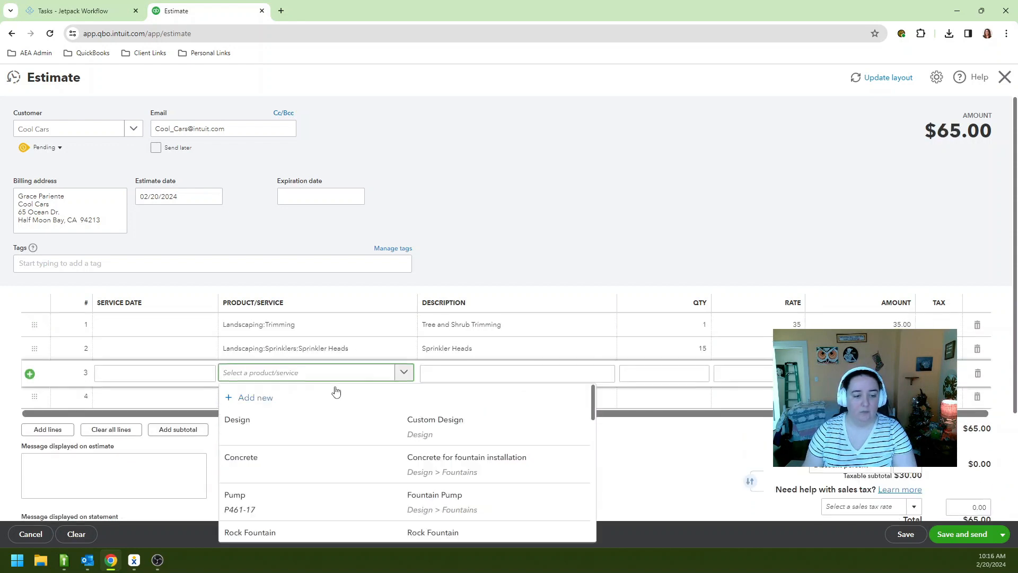
scroll(337, 419, "down", 3)
left_click(347, 392)
left_click(669, 377)
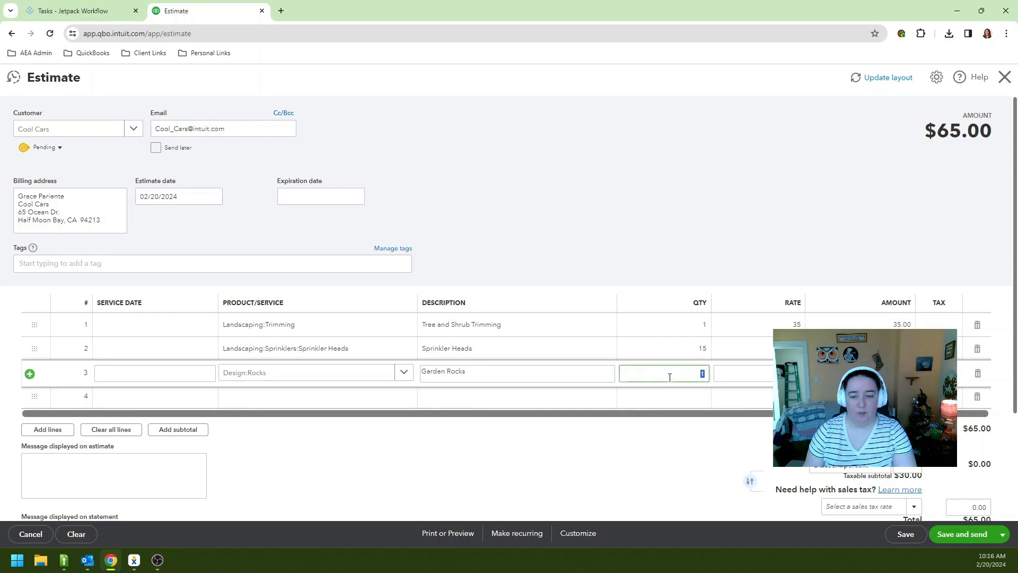
key("Tab")
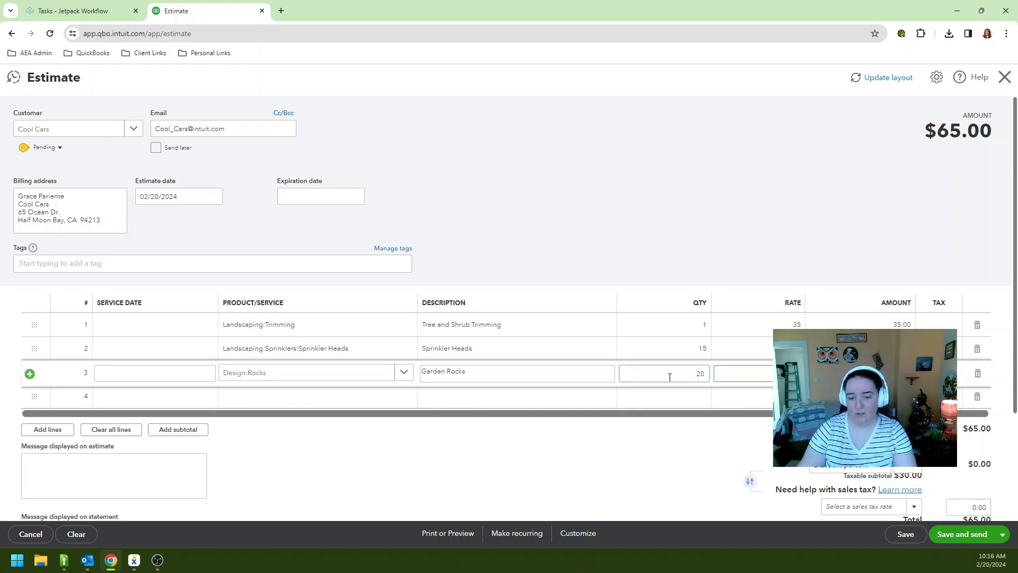
left_click(639, 214)
Add Gardening, Installation and Rock Fountain lines, bringing the estimate to $1,790.00
scroll(472, 322, "down", 1)
left_click(387, 348)
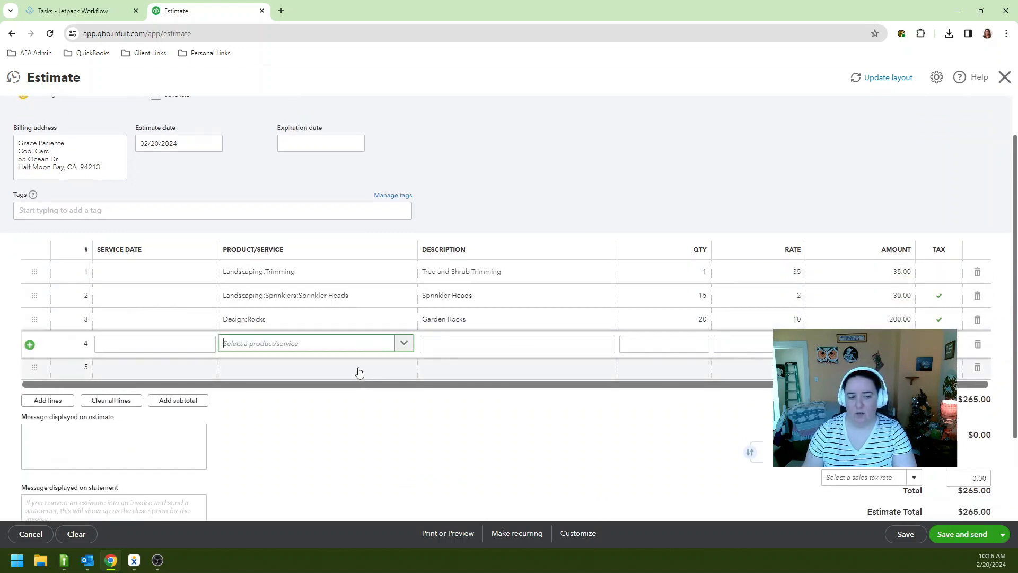
scroll(353, 419, "down", 5)
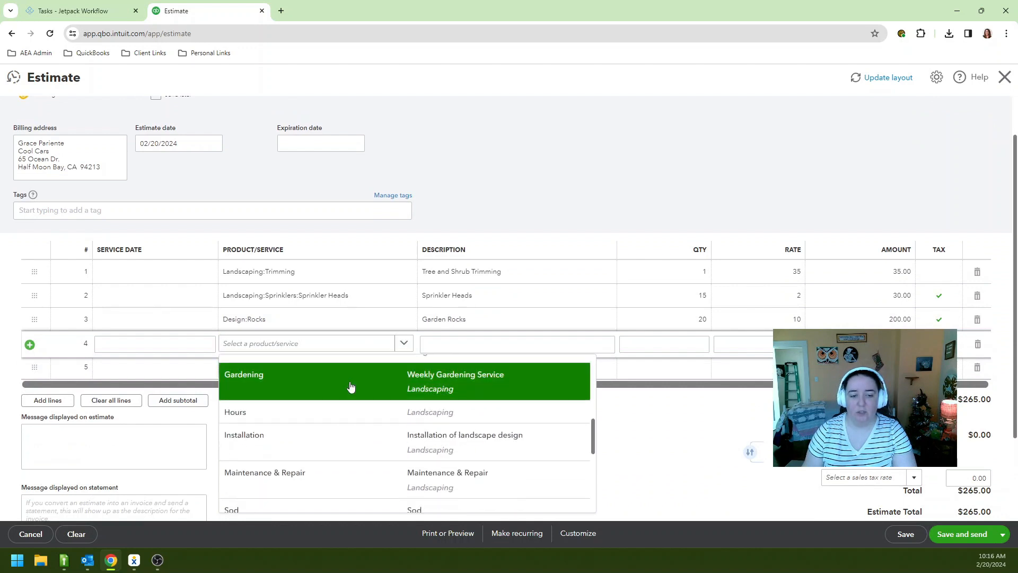
left_click(350, 386)
left_click(268, 378)
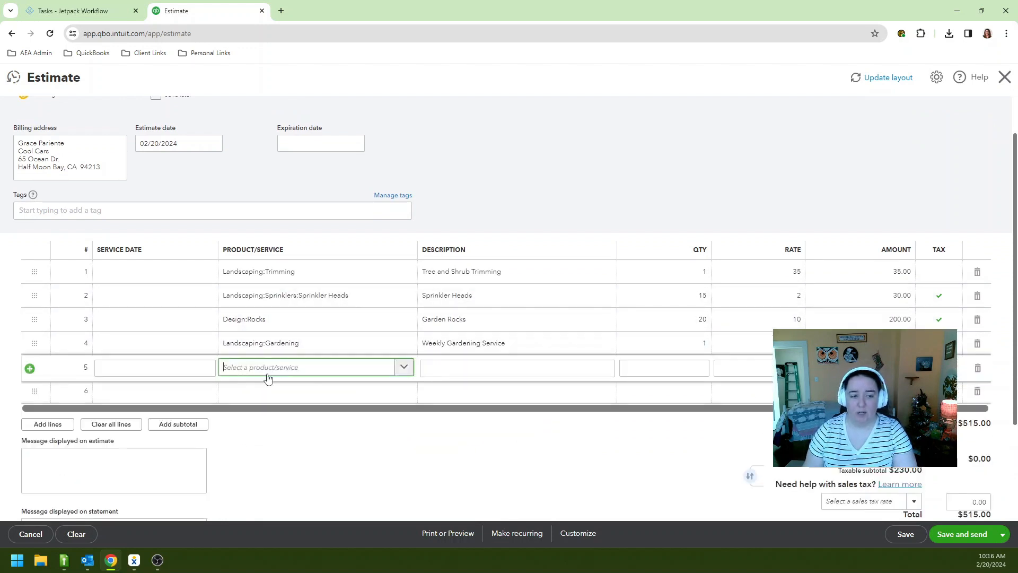
scroll(344, 429, "down", 10)
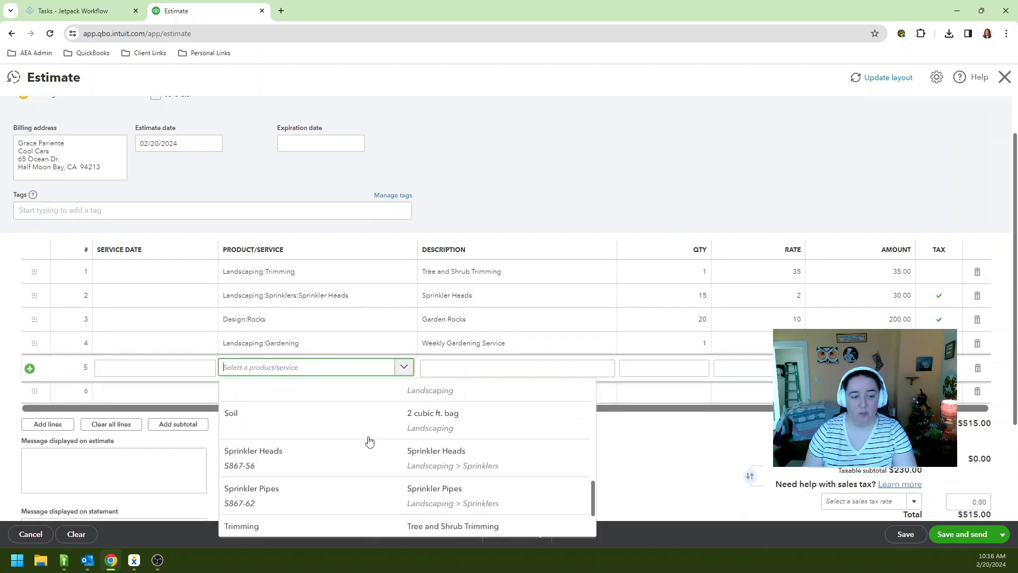
scroll(369, 441, "up", 3)
left_click(359, 419)
left_click(359, 393)
scroll(369, 295, "down", 2)
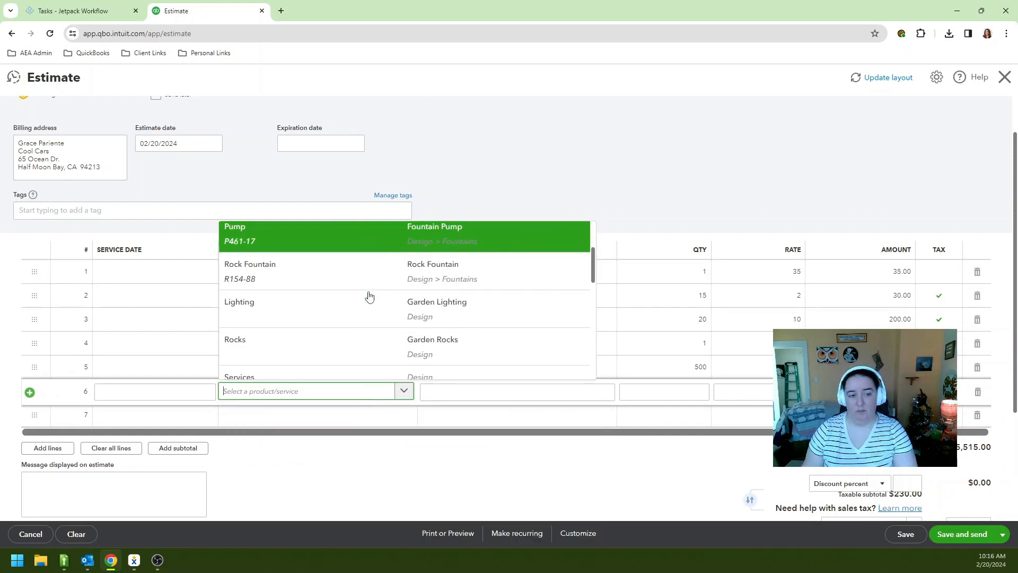
left_click(368, 282)
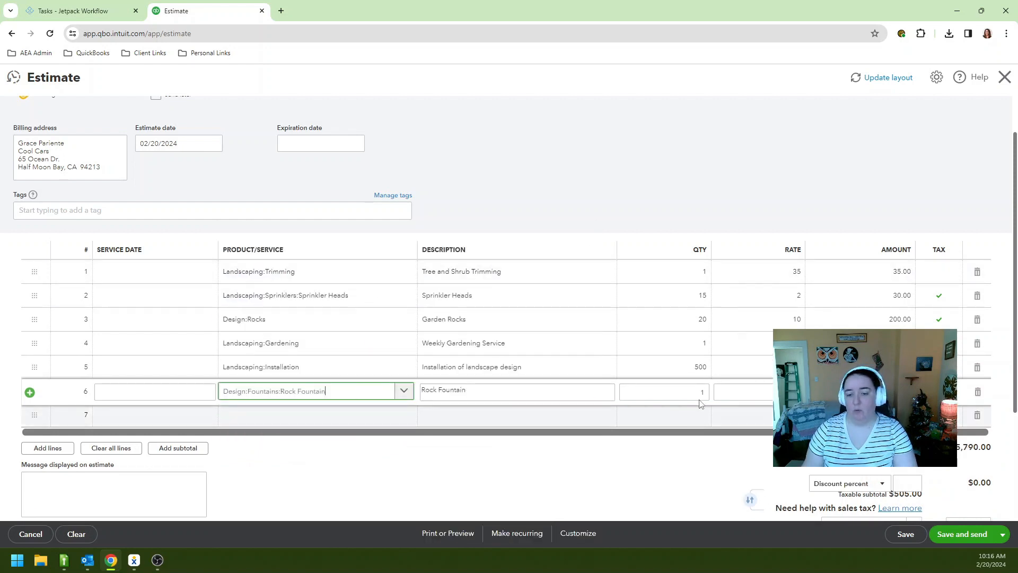
left_click(577, 191)
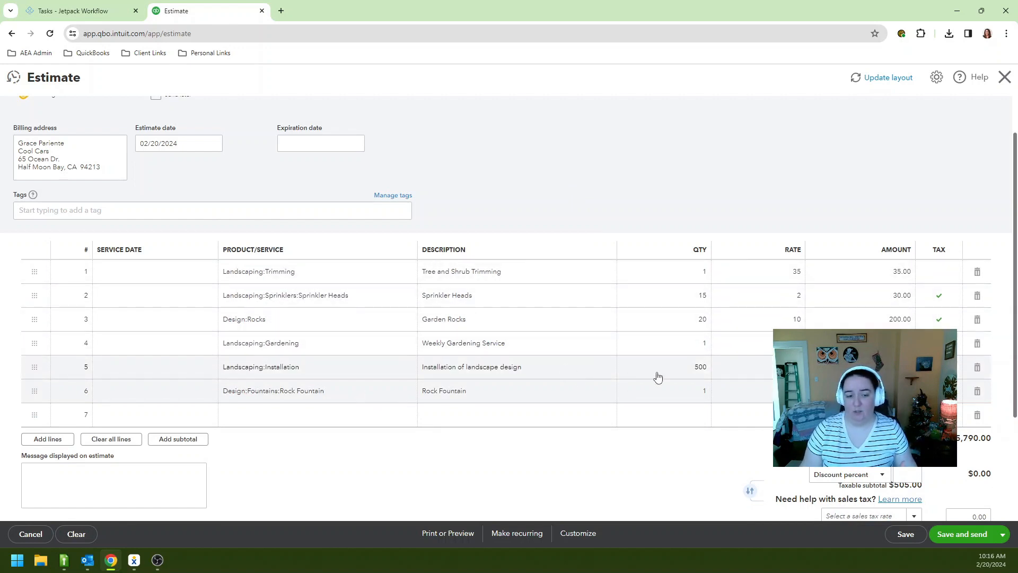
scroll(671, 369, "down", 3)
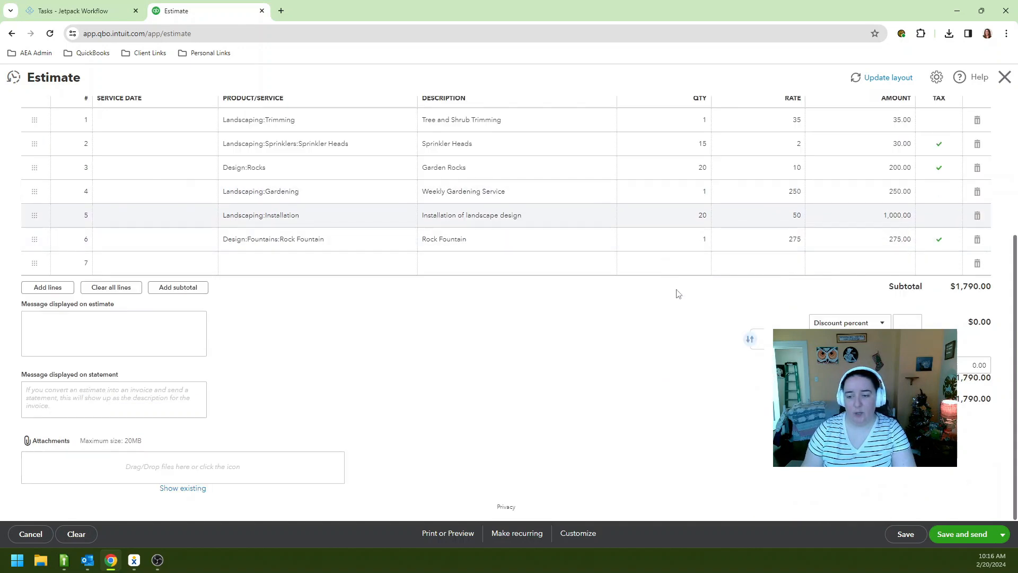
scroll(673, 297, "up", 4)
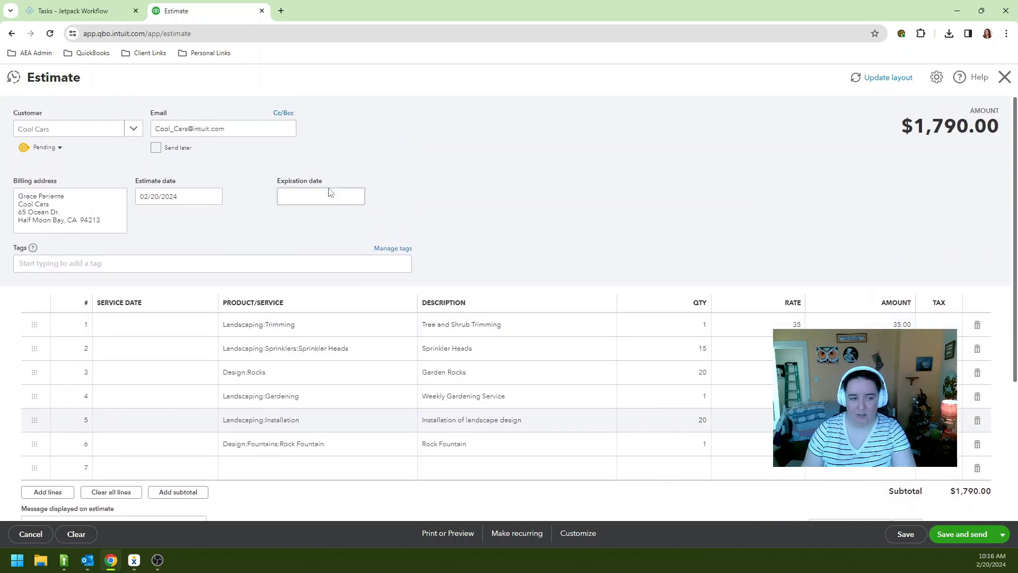
Save estimate #1001, set its status to Accepted, and start an invoice from it
left_click(905, 534)
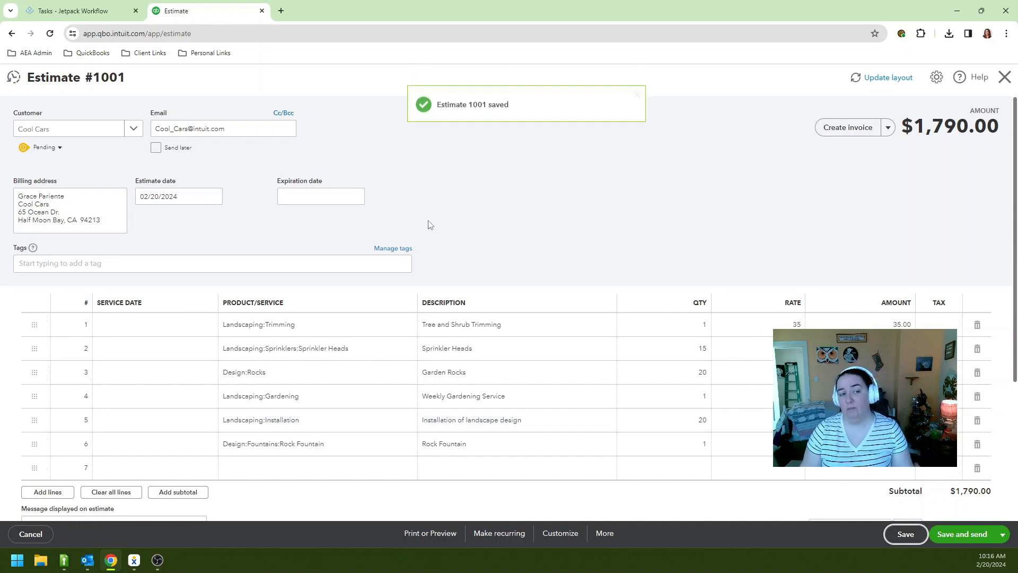
left_click(56, 148)
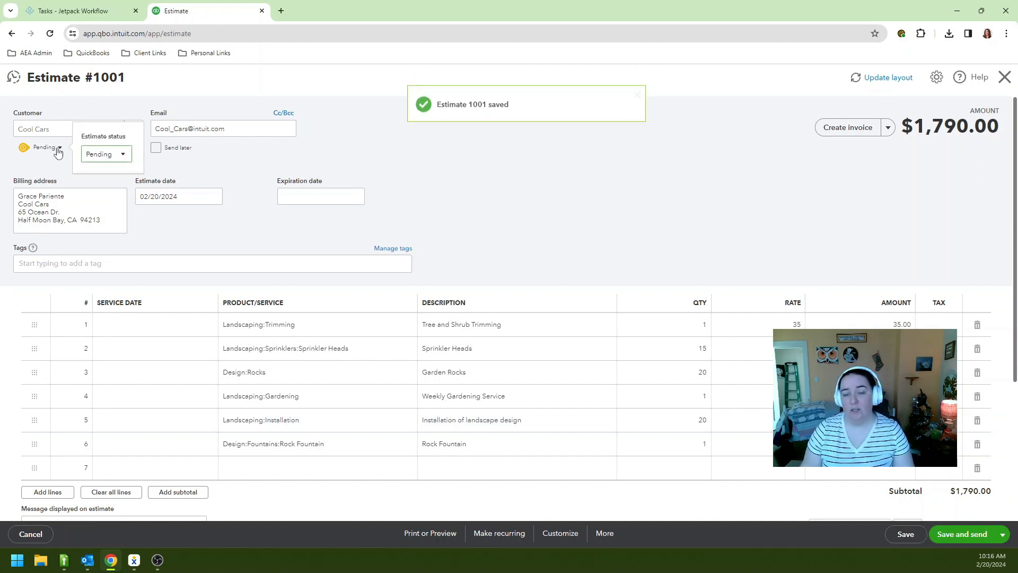
left_click(106, 154)
left_click(102, 189)
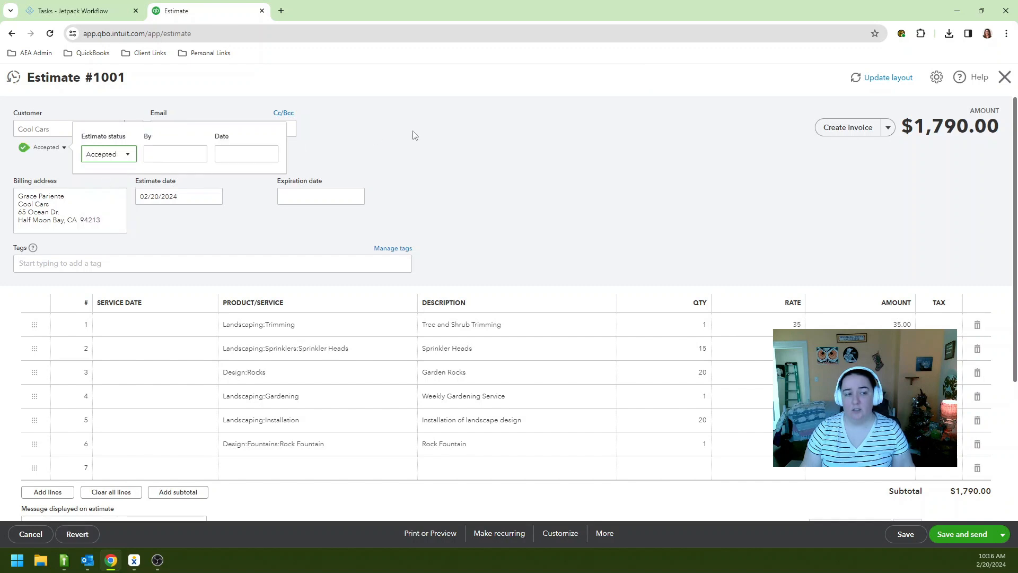
left_click(374, 147)
left_click(869, 135)
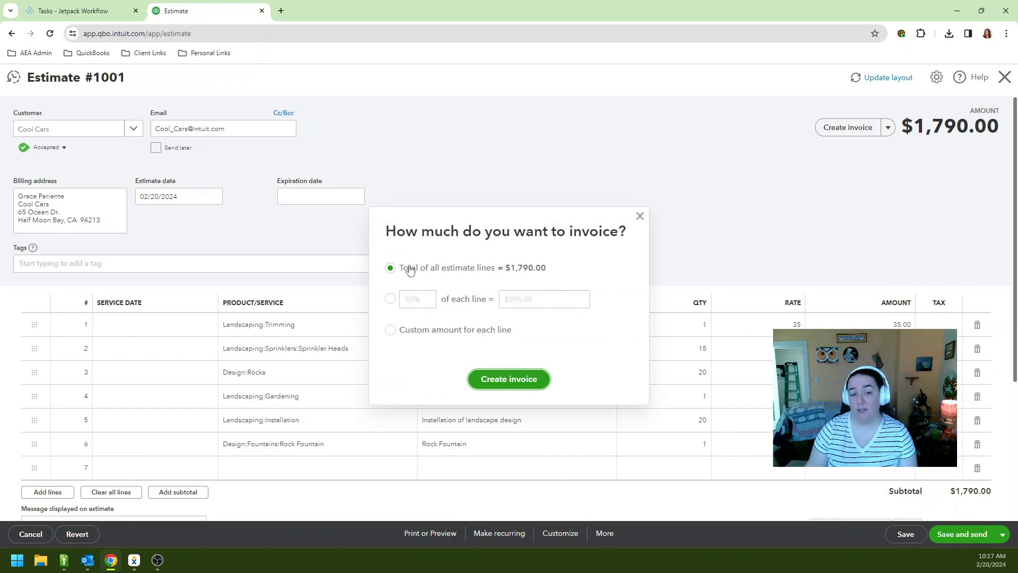
Create an invoice from estimate #1001 billing a custom amount for each line, switching Trimming to Percent
left_click(390, 299)
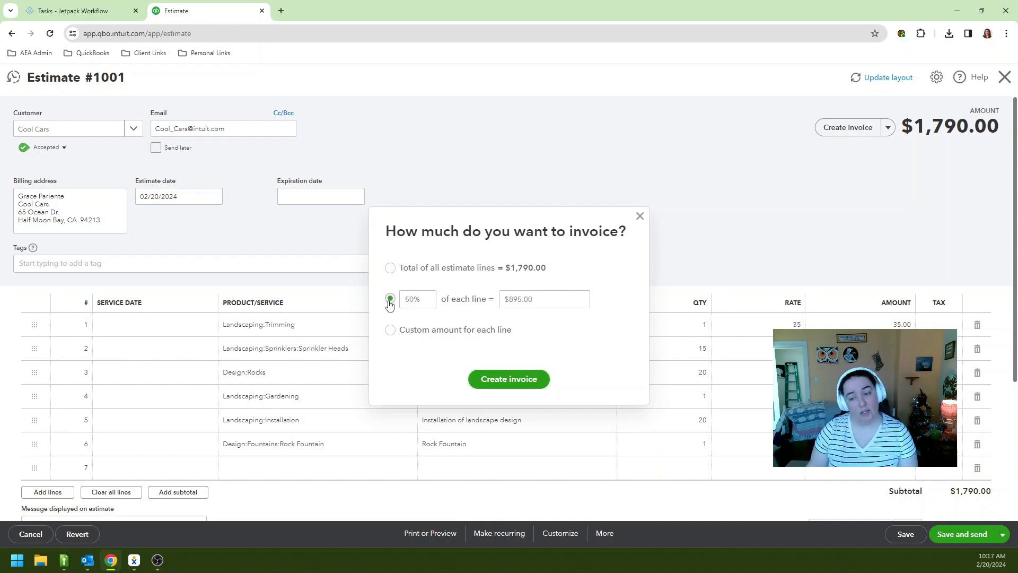
left_click(414, 331)
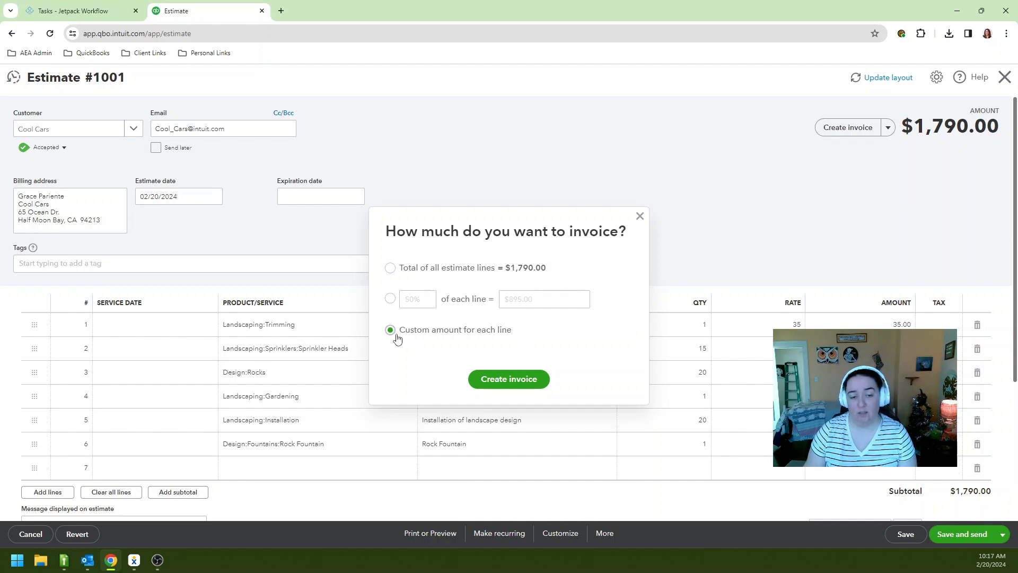
left_click(509, 379)
left_click(564, 321)
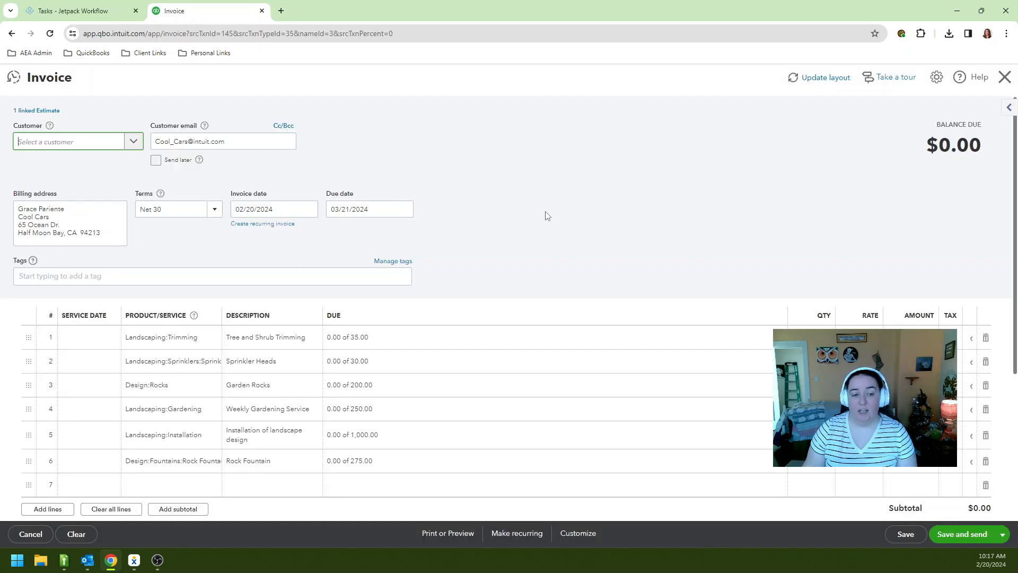
scroll(545, 216, "down", 1)
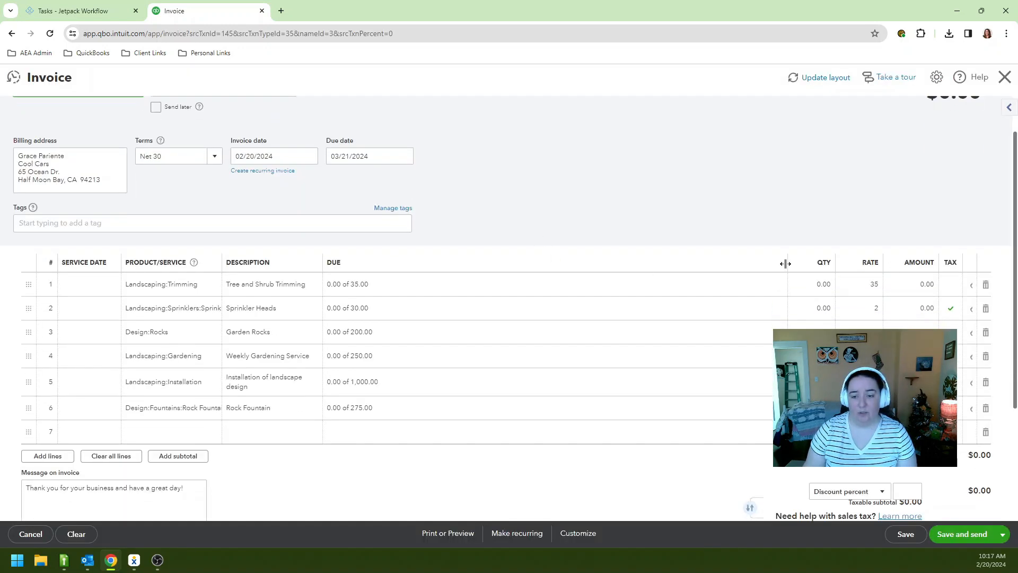
scroll(636, 297, "up", 1)
left_click(451, 342)
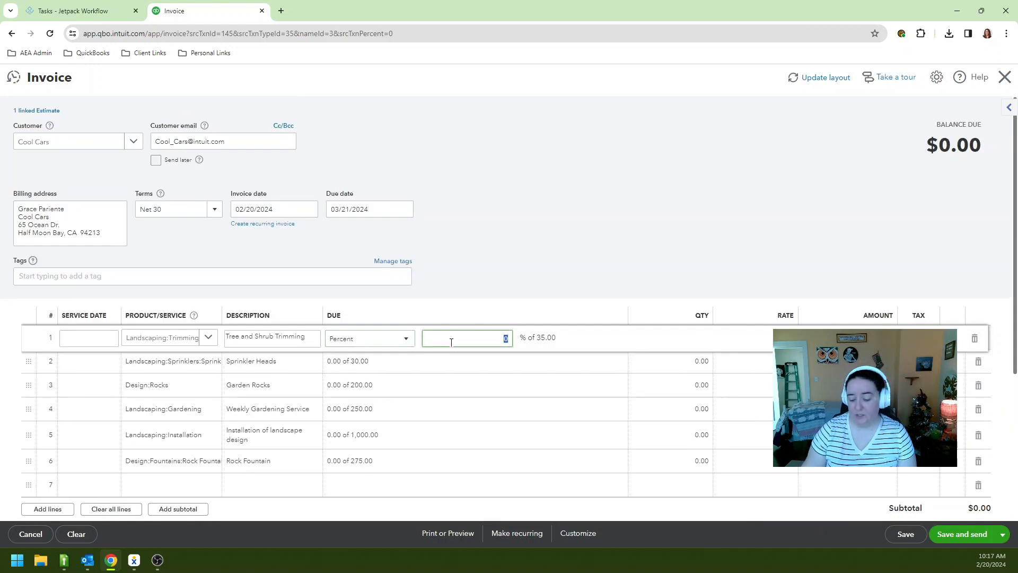
Bill Trimming at 35%, Sprinkler Heads at 50% and Garden Rocks at 100%
type("35")
left_click(540, 221)
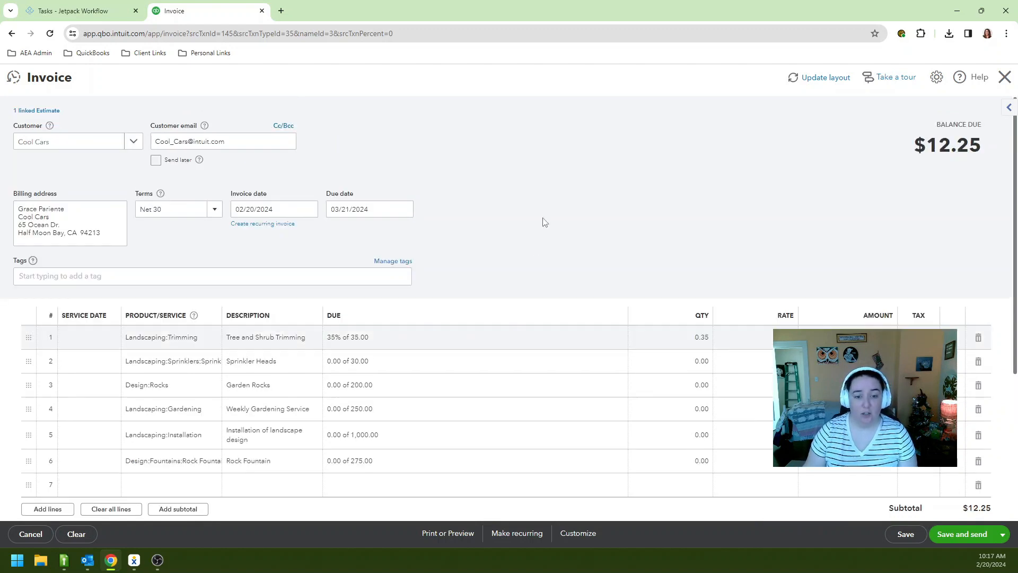
left_click(384, 358)
left_click(381, 366)
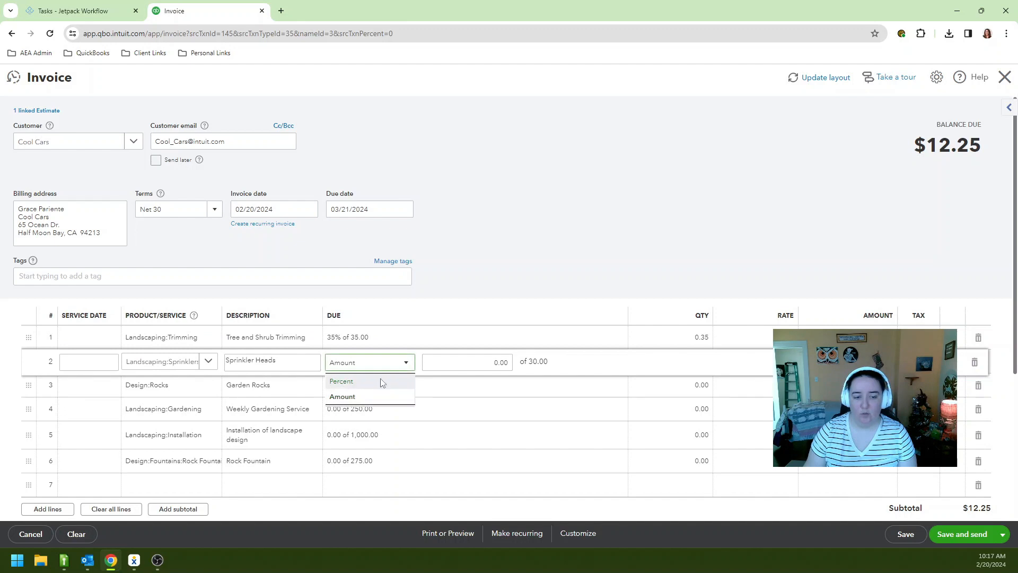
left_click(380, 381)
left_click(450, 364)
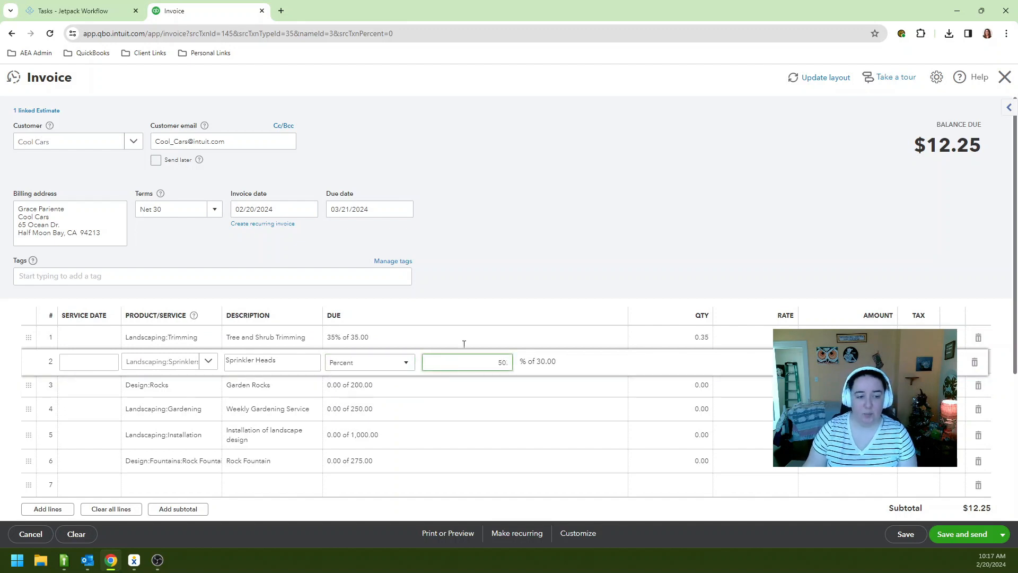
type("50.")
left_click(496, 253)
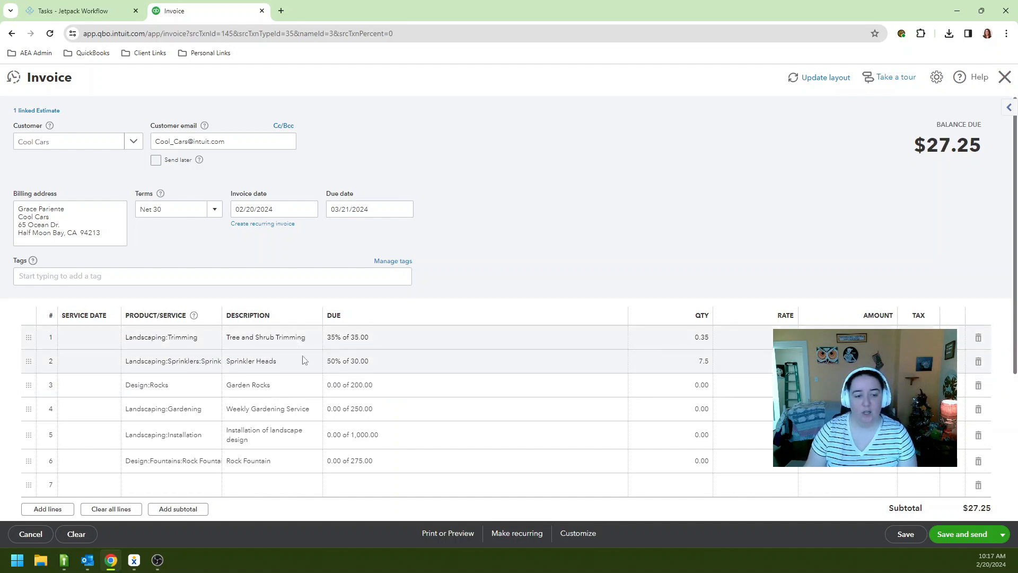
left_click(359, 386)
left_click(361, 389)
left_click(365, 404)
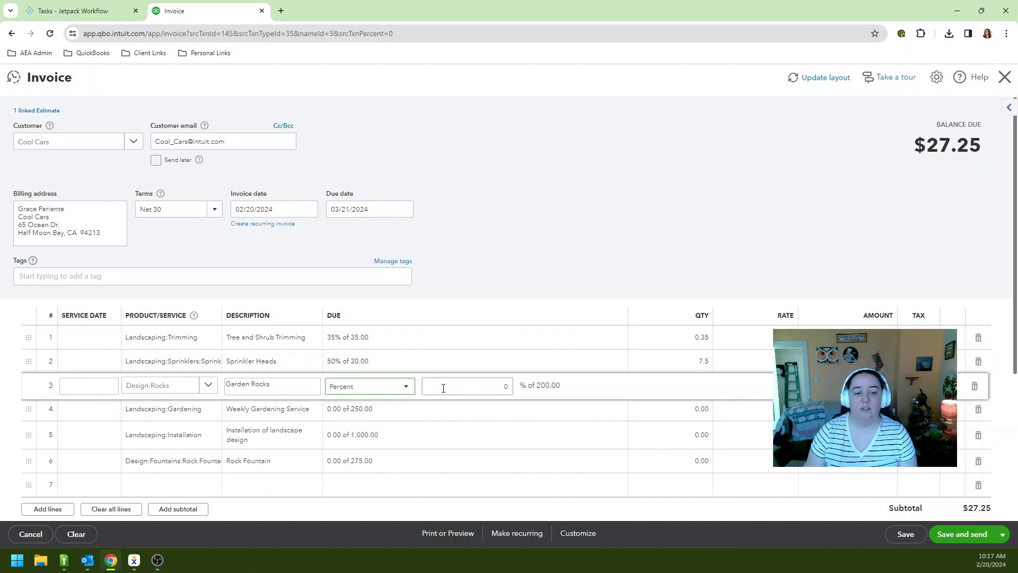
left_click(444, 387)
type("100")
left_click(528, 219)
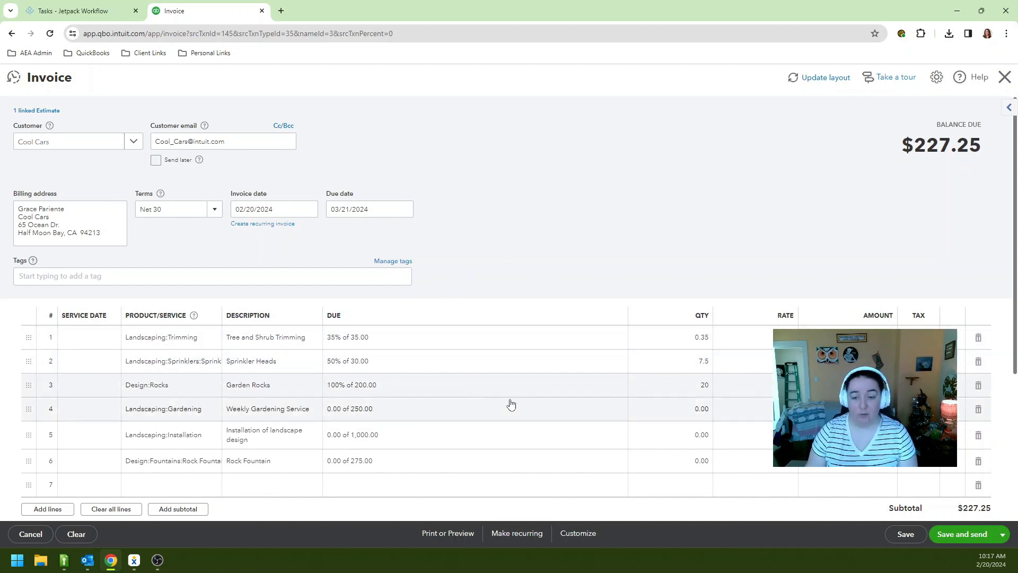
Bill Weekly Gardening at 25%, Installation at 10% and Rock Fountain at 100%, totalling $664.75
left_click(371, 410)
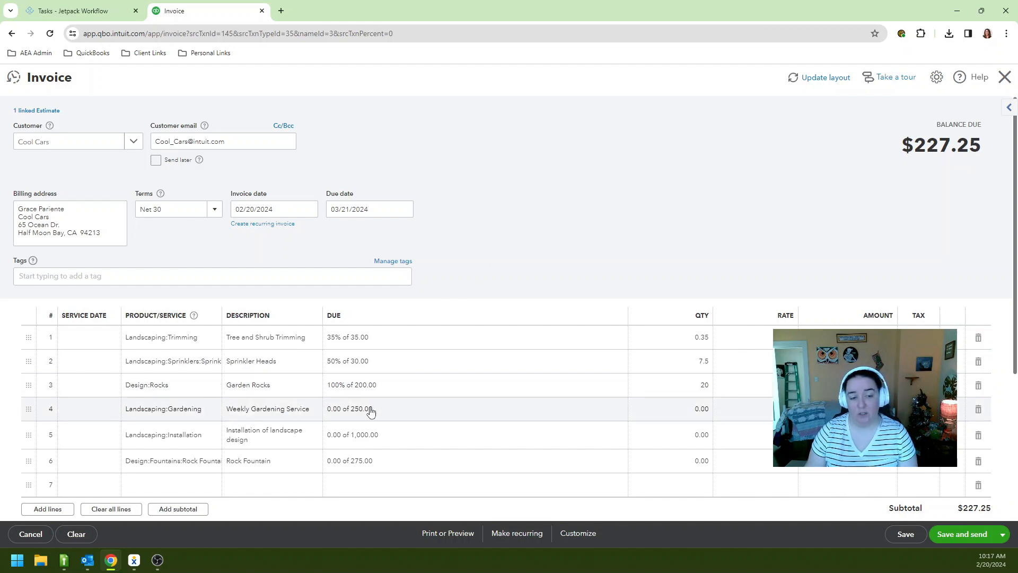
left_click(371, 418)
left_click(371, 426)
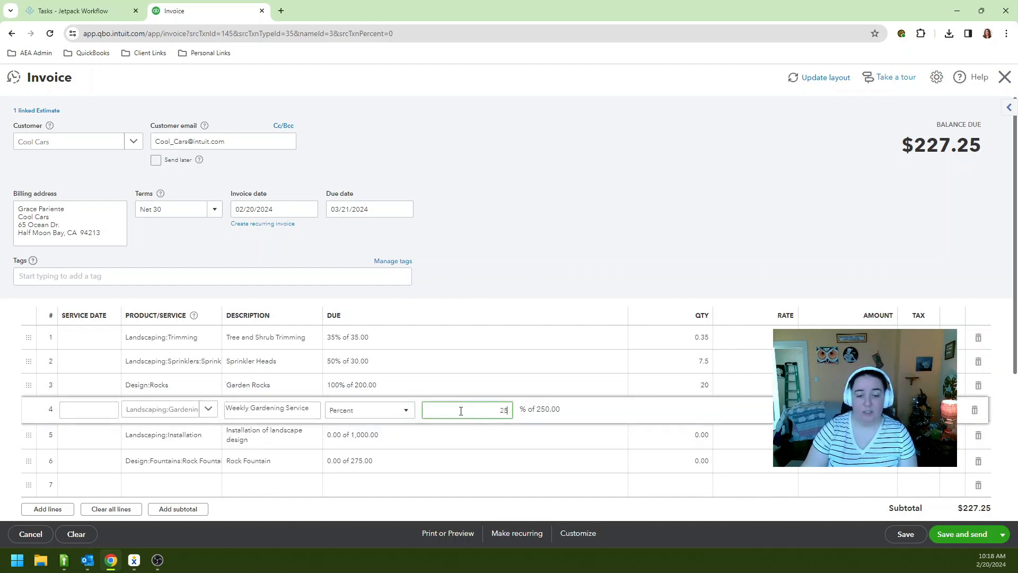
left_click(508, 227)
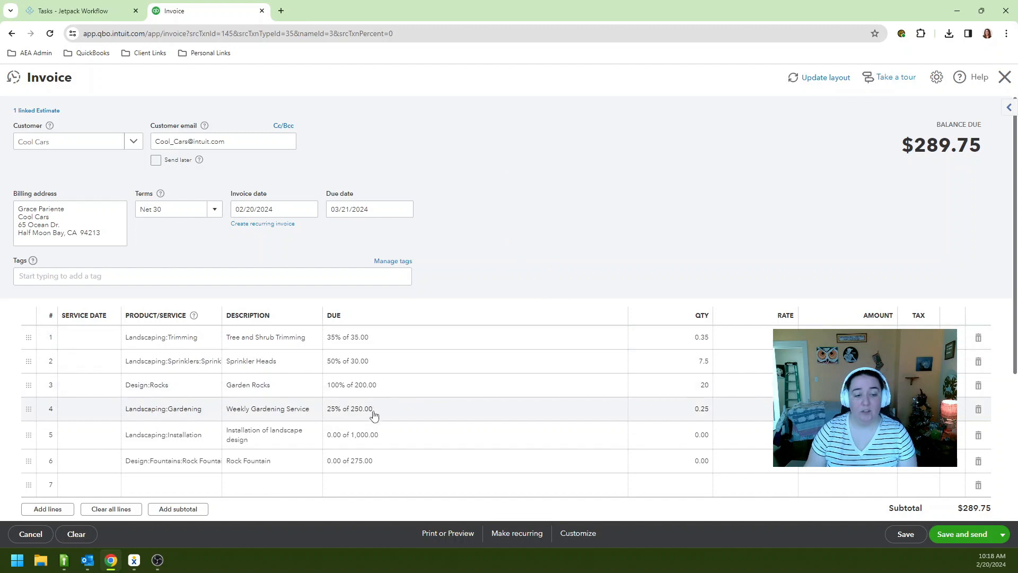
left_click(373, 434)
left_click(377, 441)
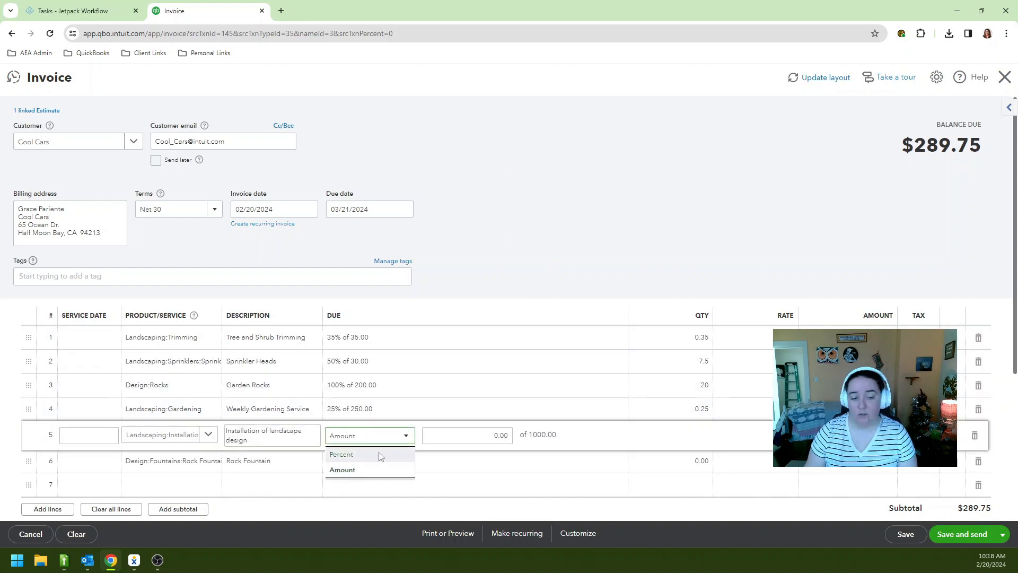
left_click(380, 455)
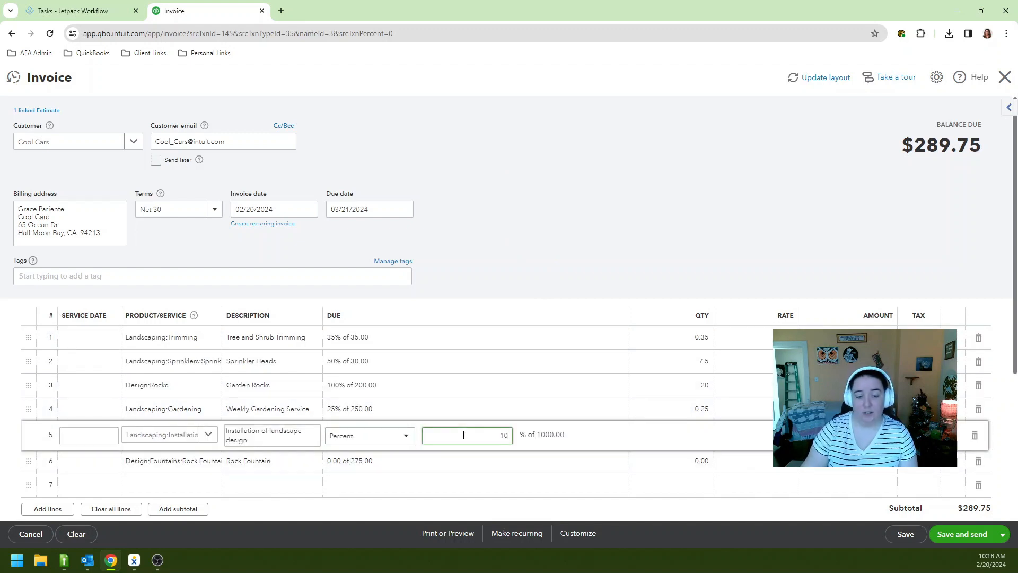
left_click(505, 250)
left_click(403, 464)
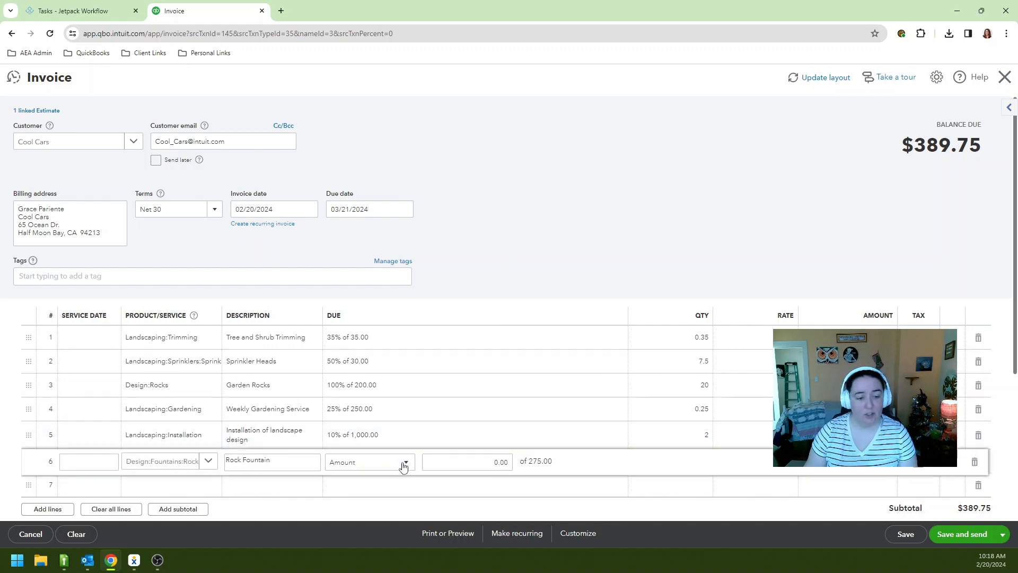
scroll(403, 466, "down", 1)
left_click(405, 411)
left_click(397, 425)
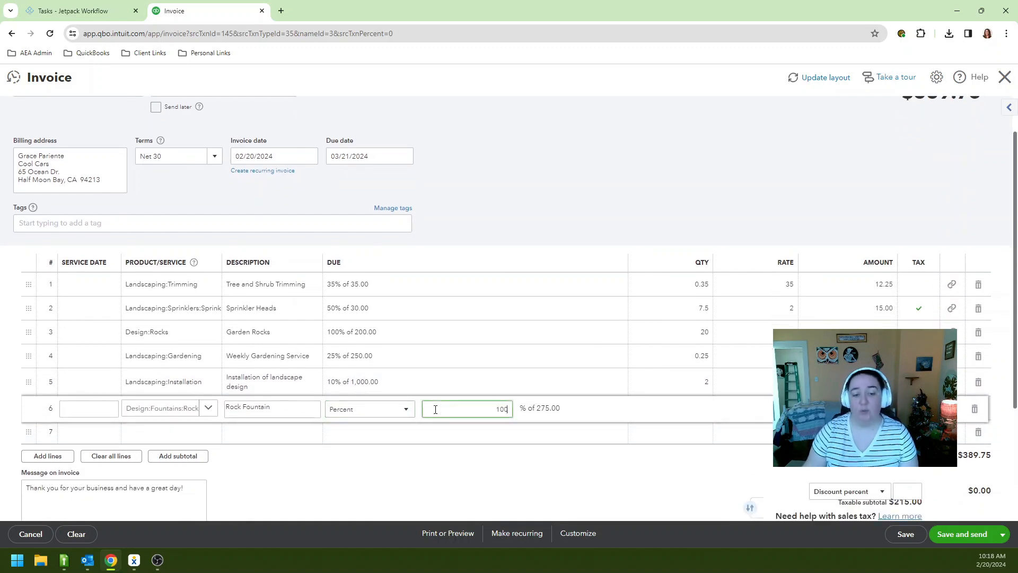
left_click(556, 200)
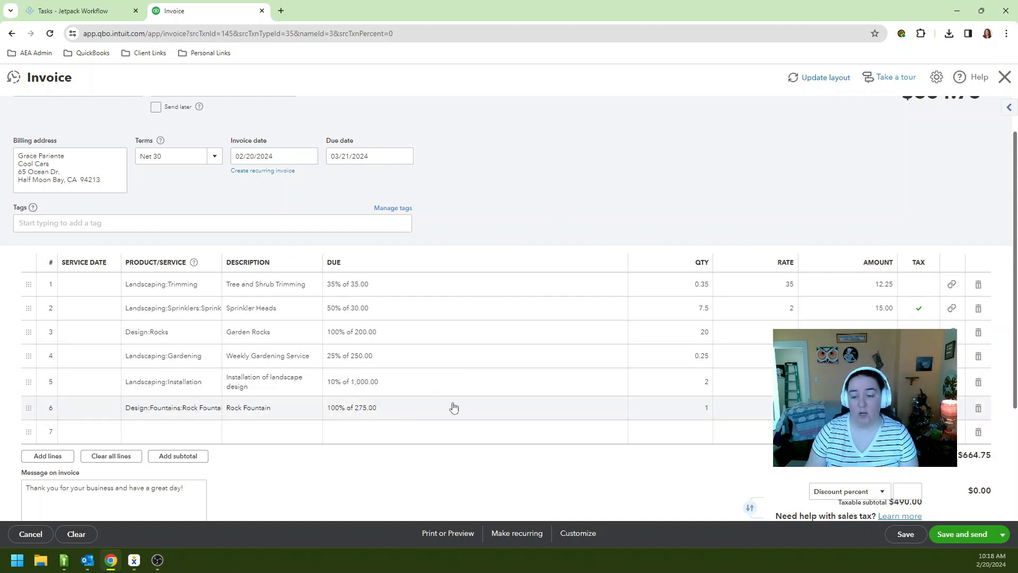
scroll(531, 297, "up", 1)
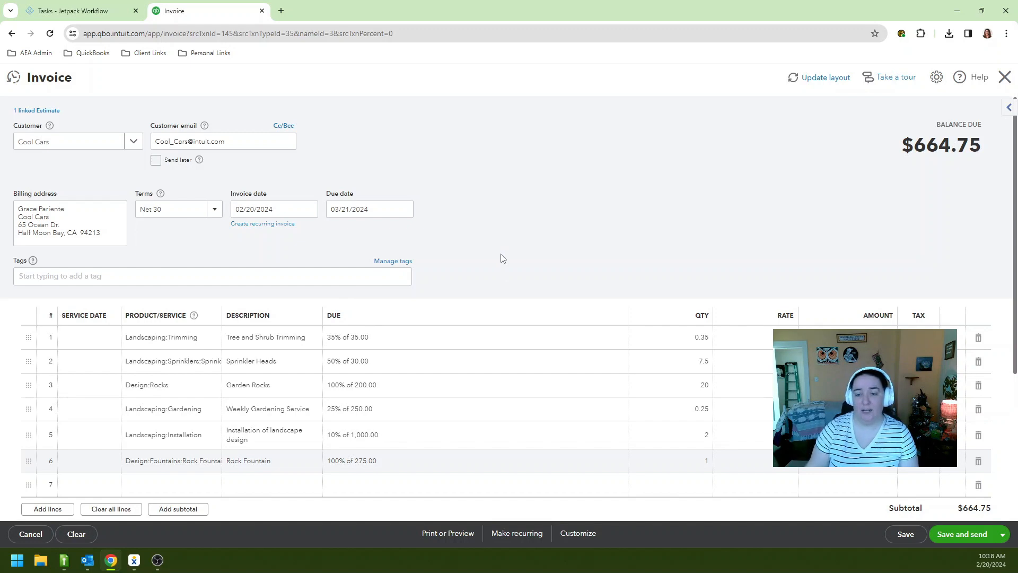
Check the linked estimate, then save and close the $664.75 invoice
left_click(29, 112)
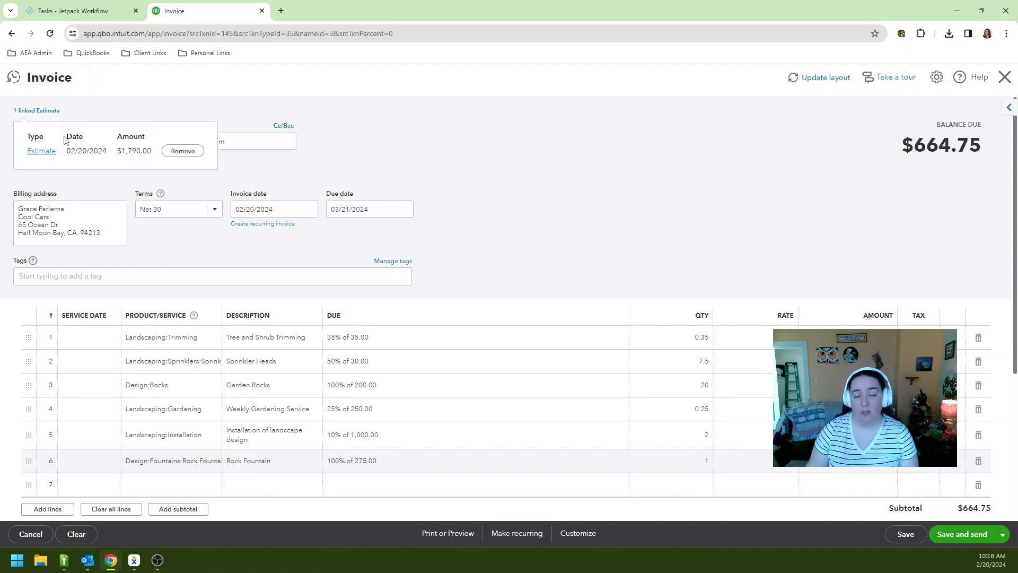
left_click(150, 110)
scroll(447, 328, "down", 1)
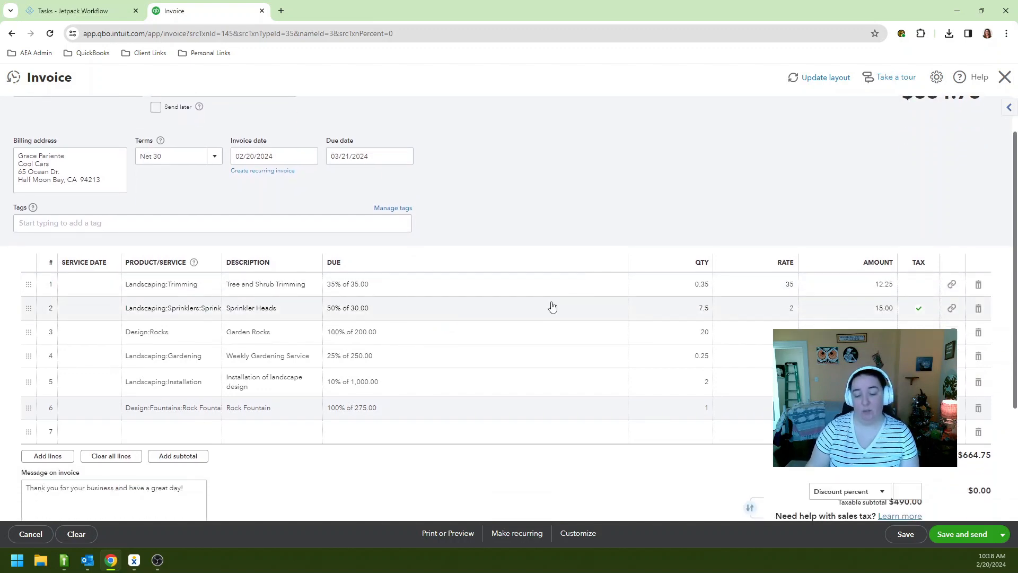
left_click(908, 536)
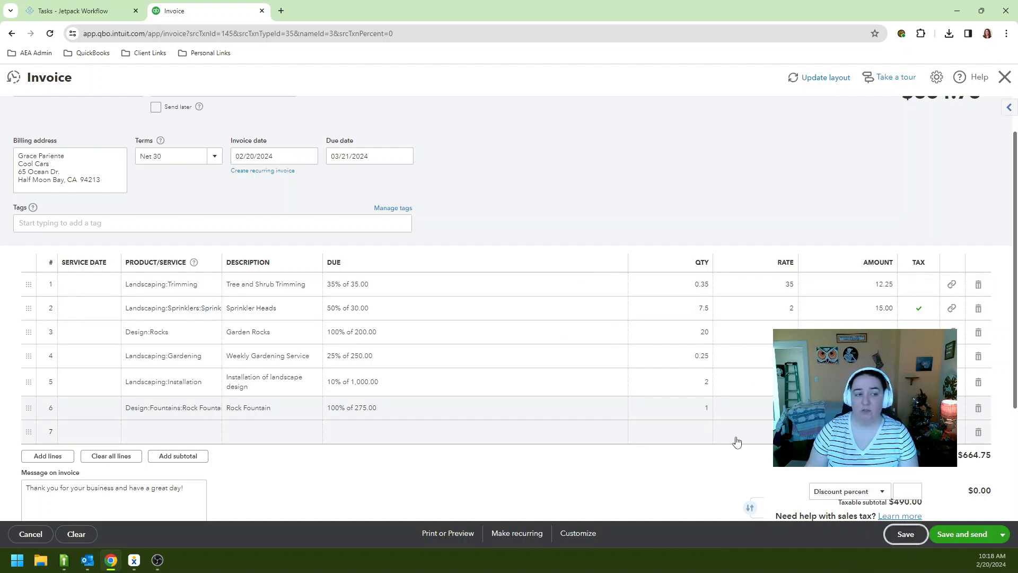
Open the Estimates list and convert the Accepted Cool Cars estimate to an invoice
mouse_move(58, 256)
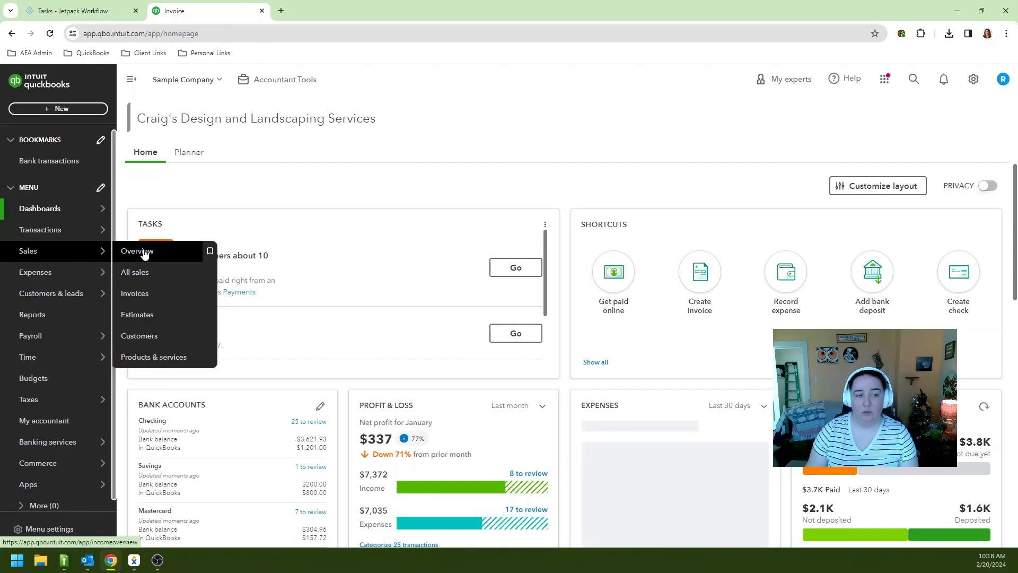
left_click(141, 317)
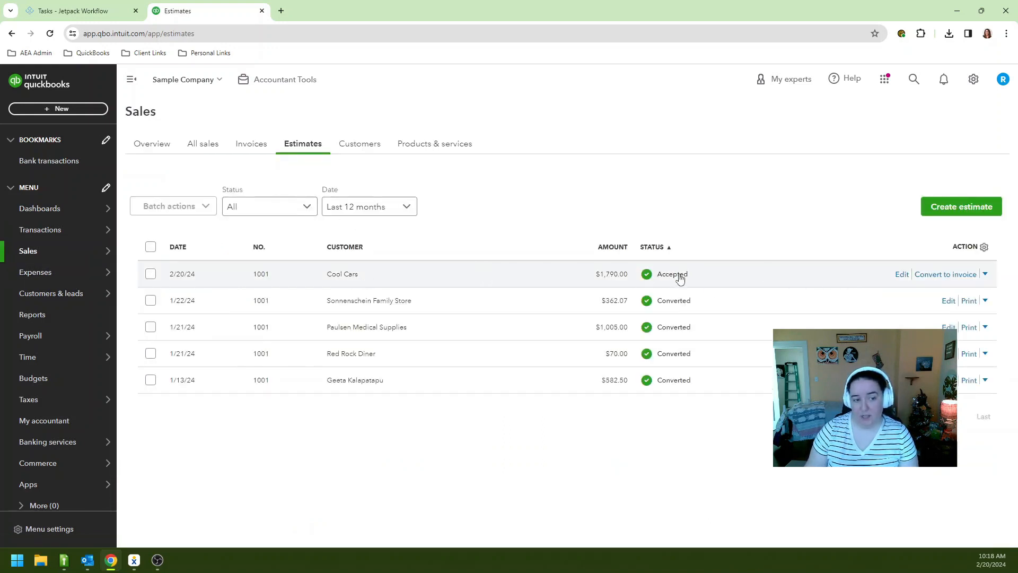
left_click(916, 275)
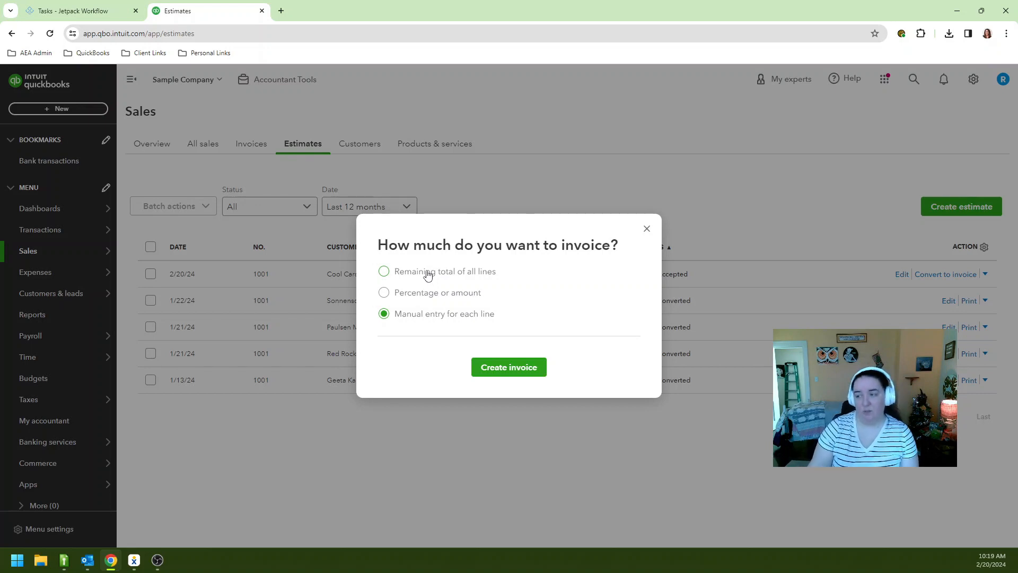
Choose manual entry for each line and create the second invoice from the estimate
left_click(398, 294)
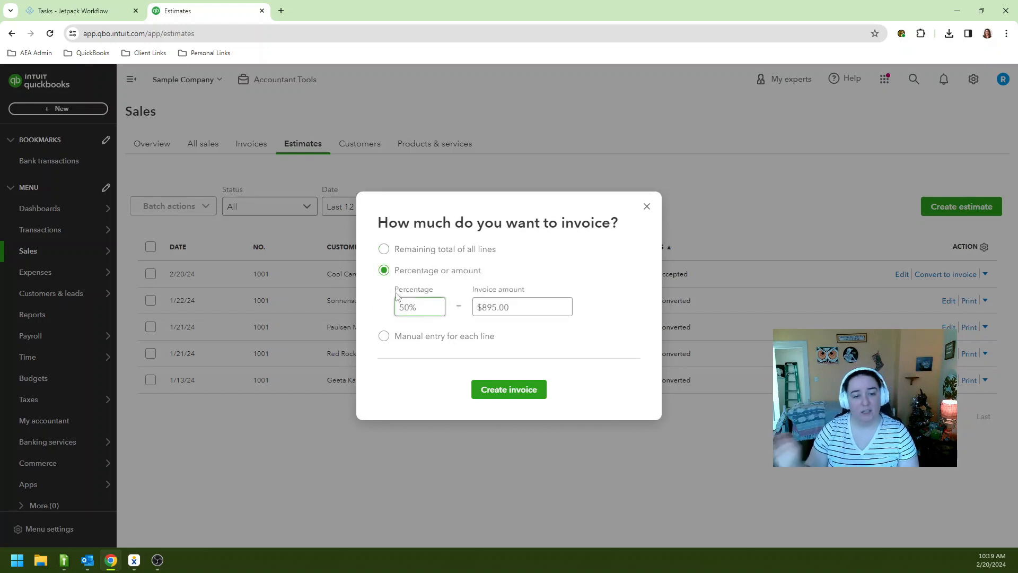
left_click(422, 342)
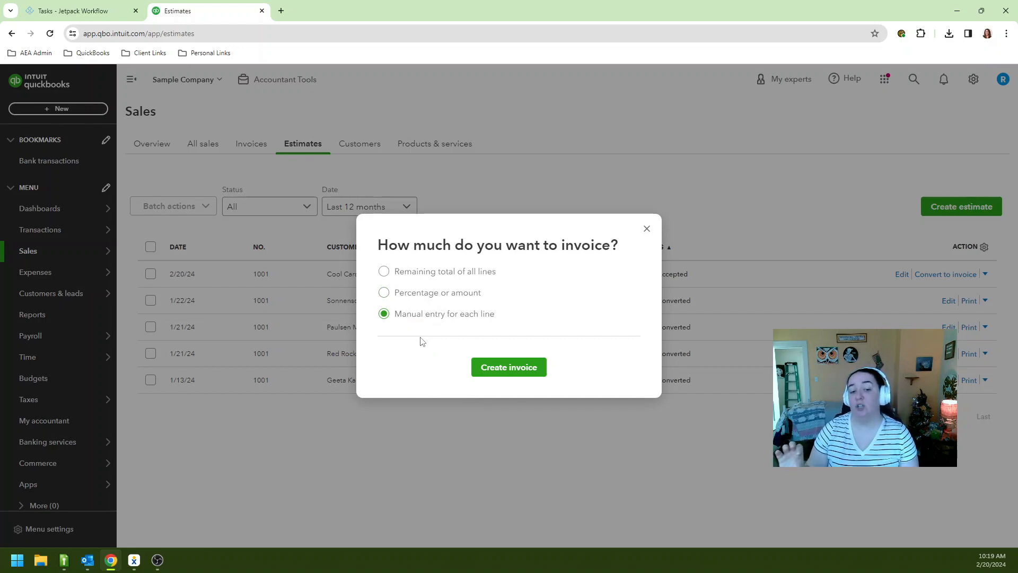
left_click(482, 367)
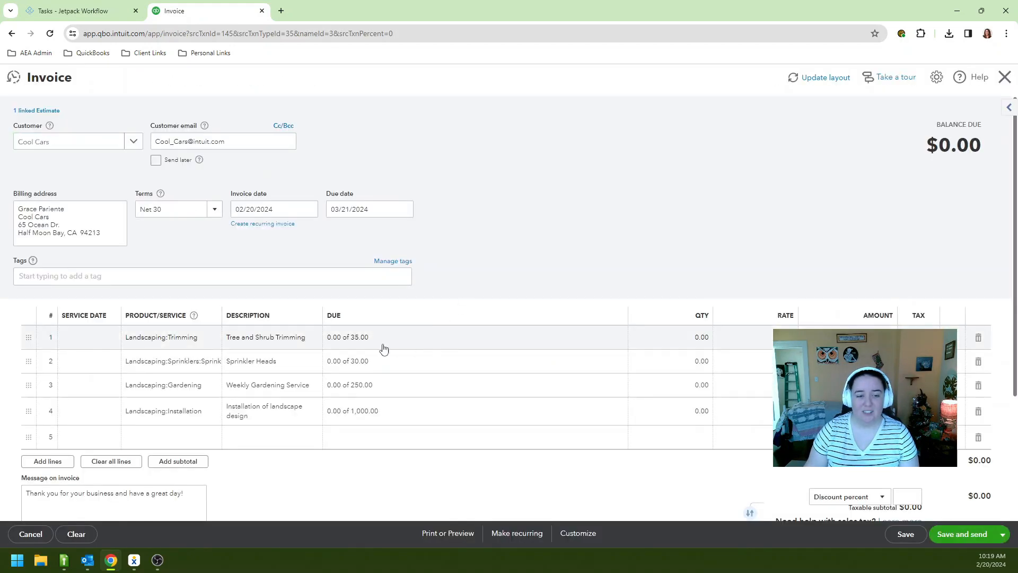
left_click(370, 345)
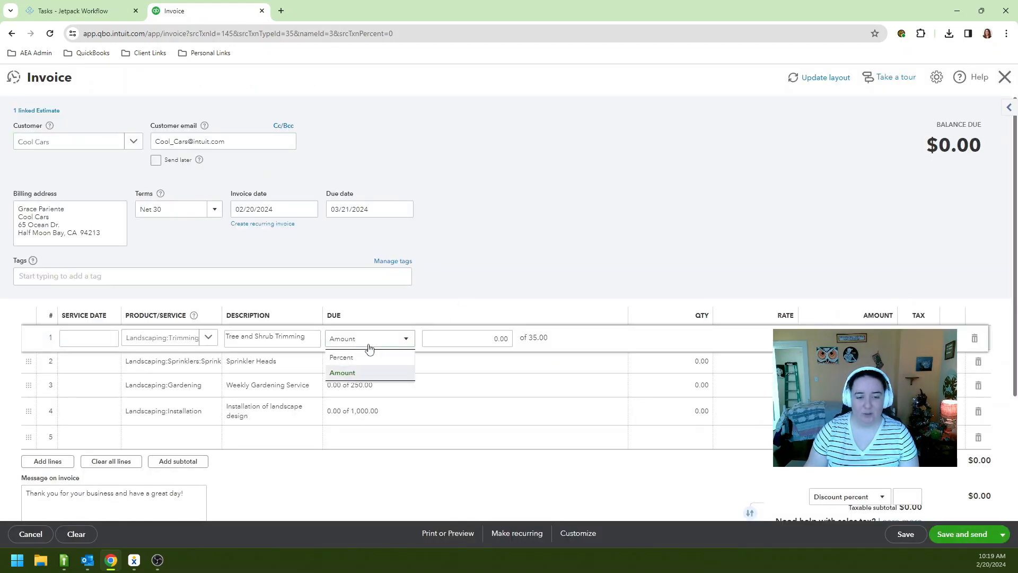
Bill 65% of Tree and Shrub Trimming and 100% of Sprinkler Heads ($1,177.75), then save
left_click(366, 358)
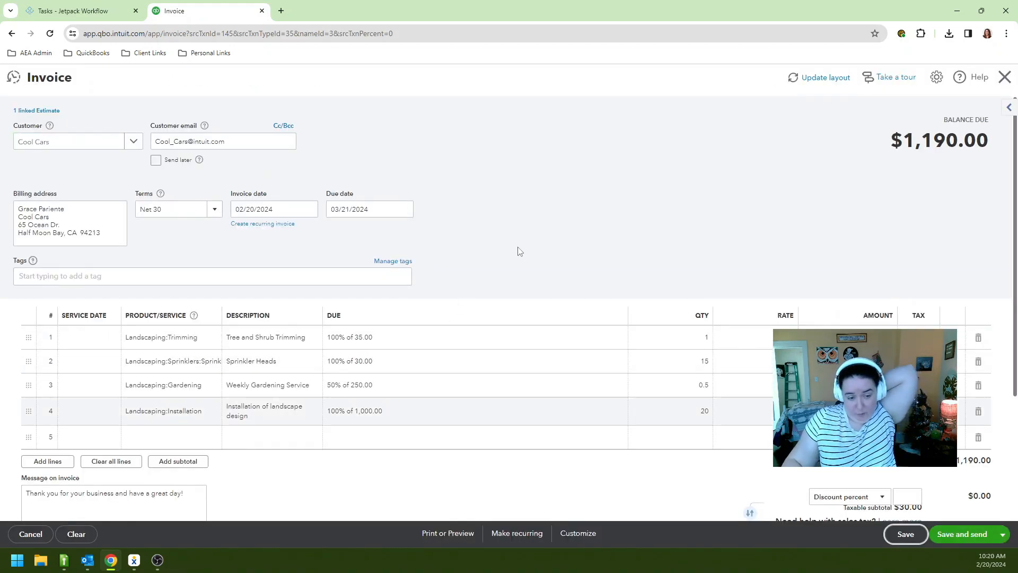
left_click(361, 345)
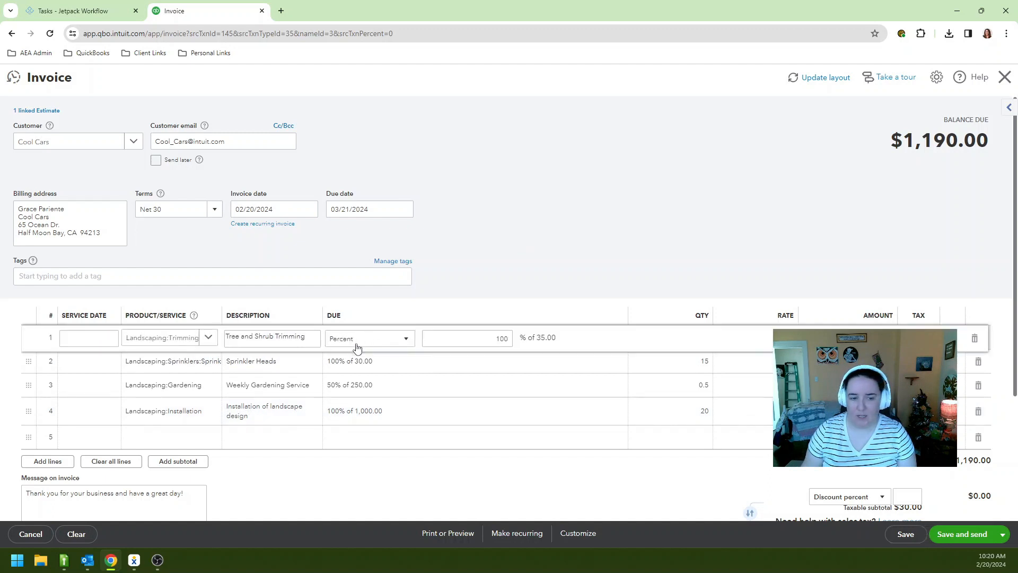
left_click(354, 342)
left_click(452, 337)
type("65")
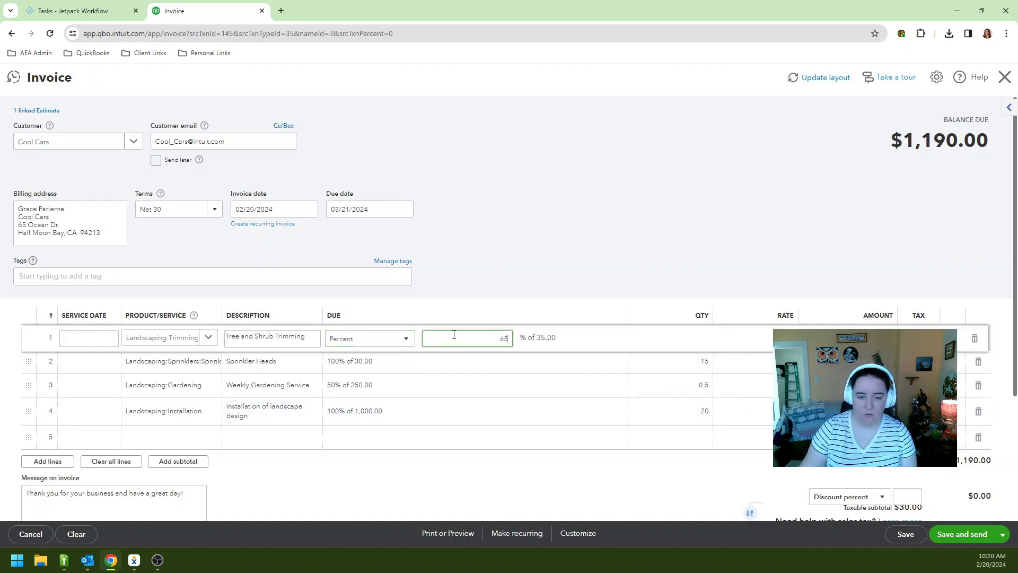
left_click(525, 262)
left_click(400, 359)
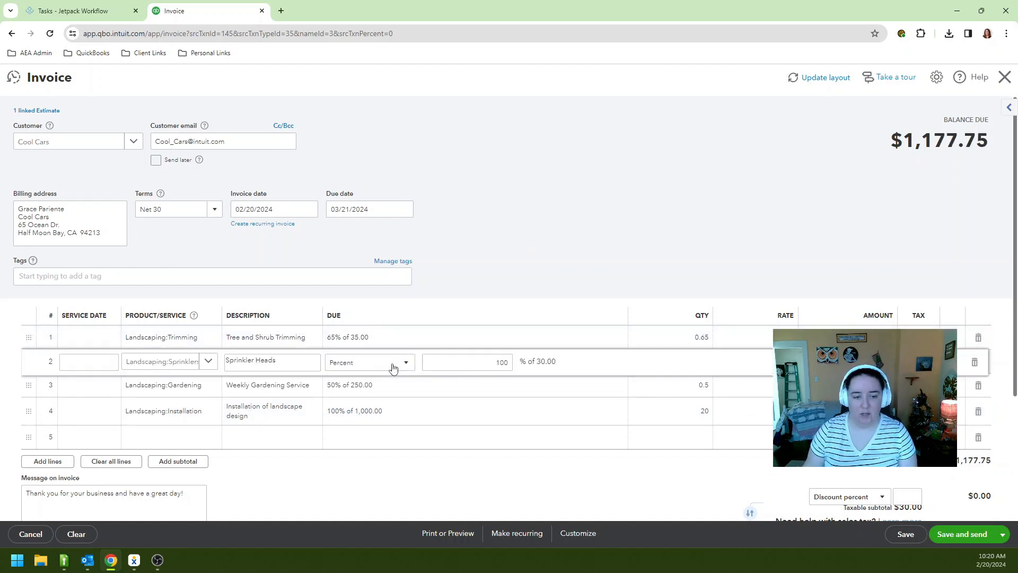
left_click(658, 279)
scroll(658, 279, "down", 2)
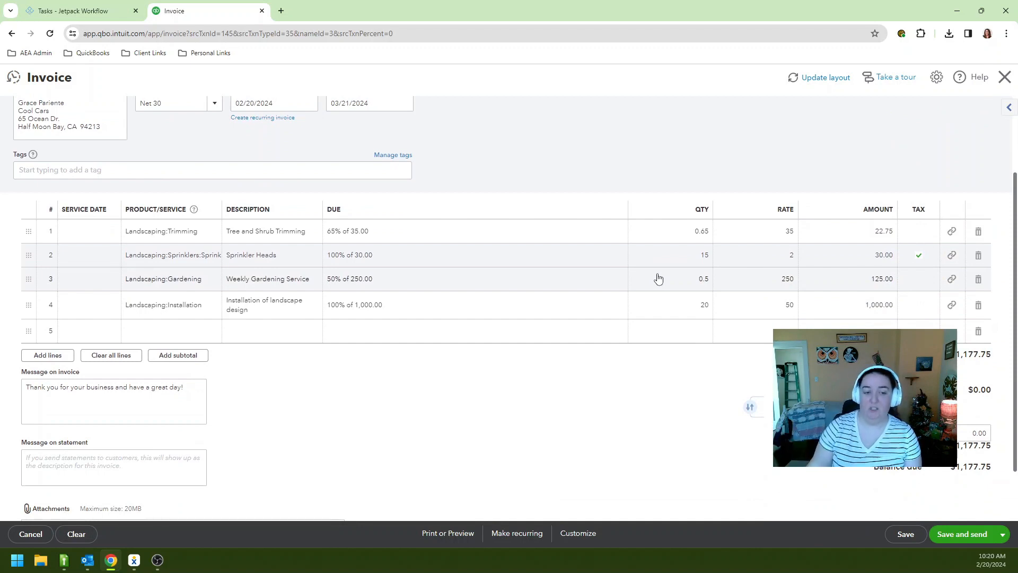
left_click(901, 535)
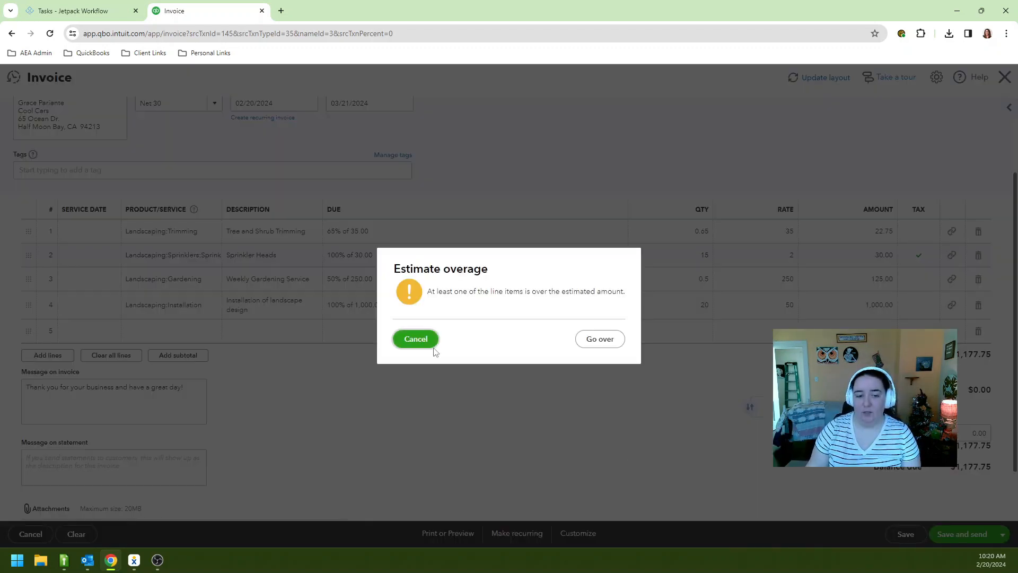
Choose Go over in the Estimate overage warning so invoice 1039 is saved
left_click(413, 342)
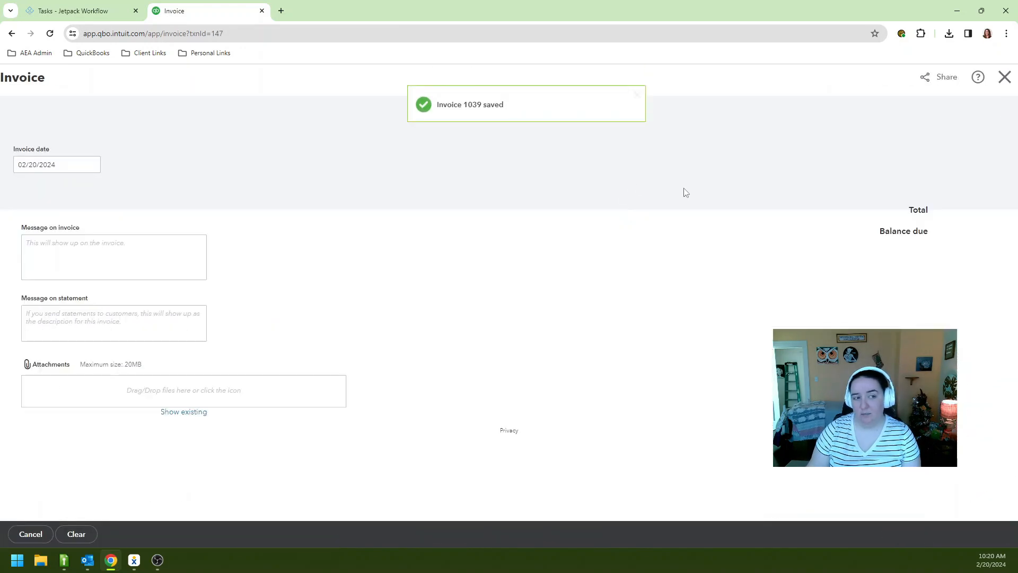